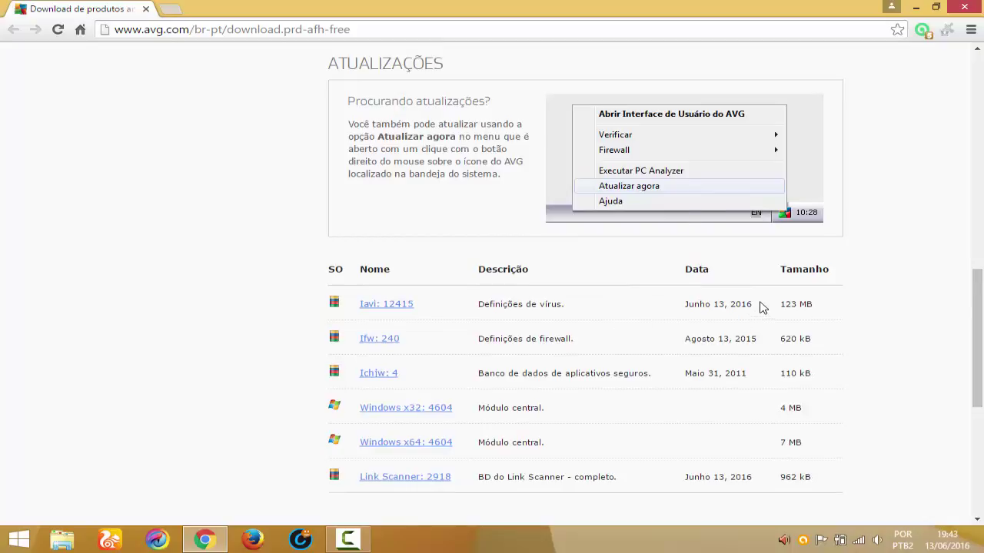
Examine the virus definitions entry, its release date, and the firewall definitions entry in the AVG updates table
left_click_drag(760, 304, 685, 301)
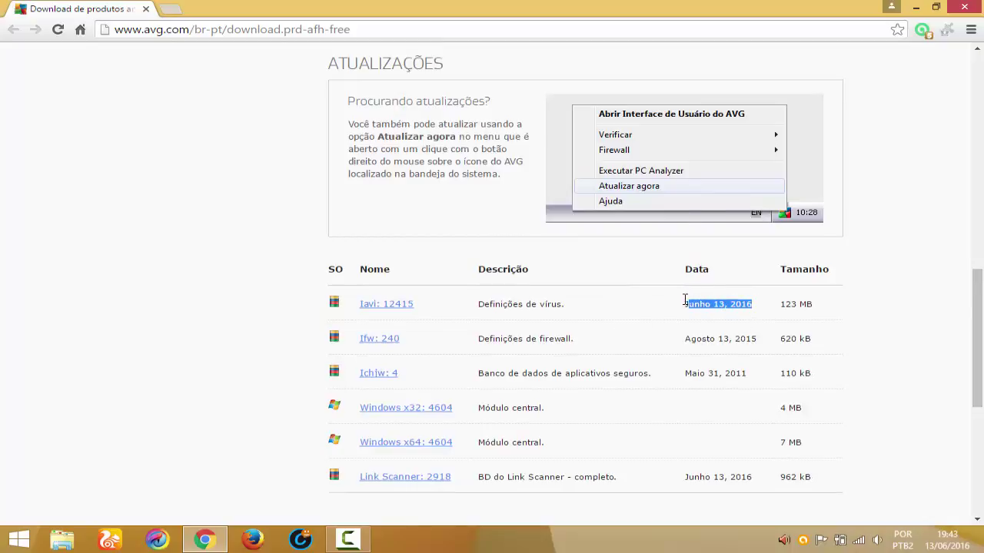
left_click(645, 303)
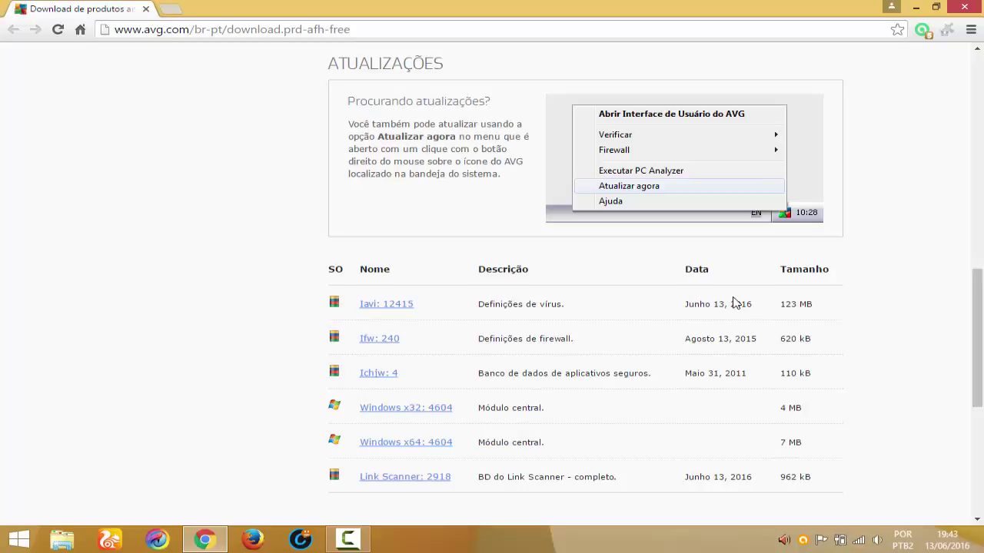
left_click_drag(574, 339, 472, 334)
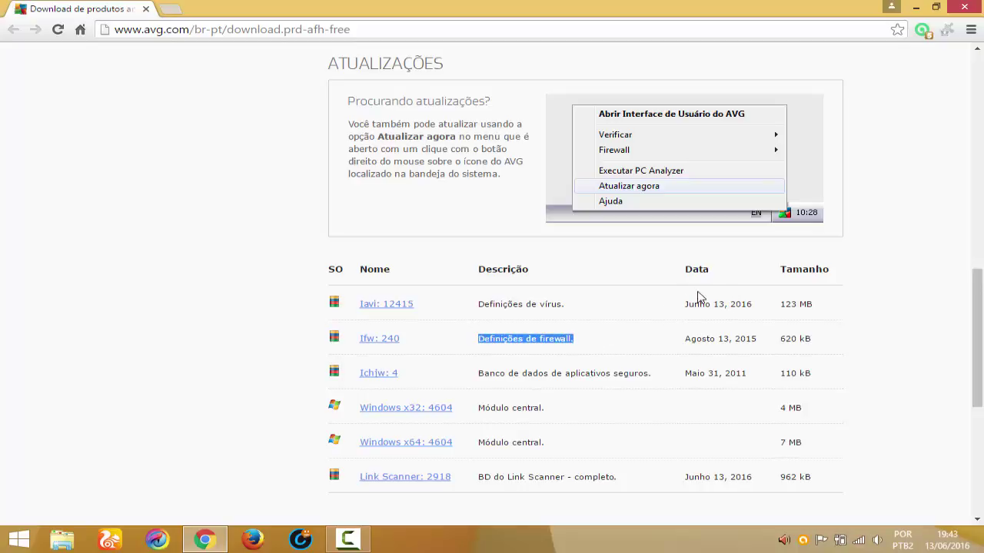
left_click(750, 301)
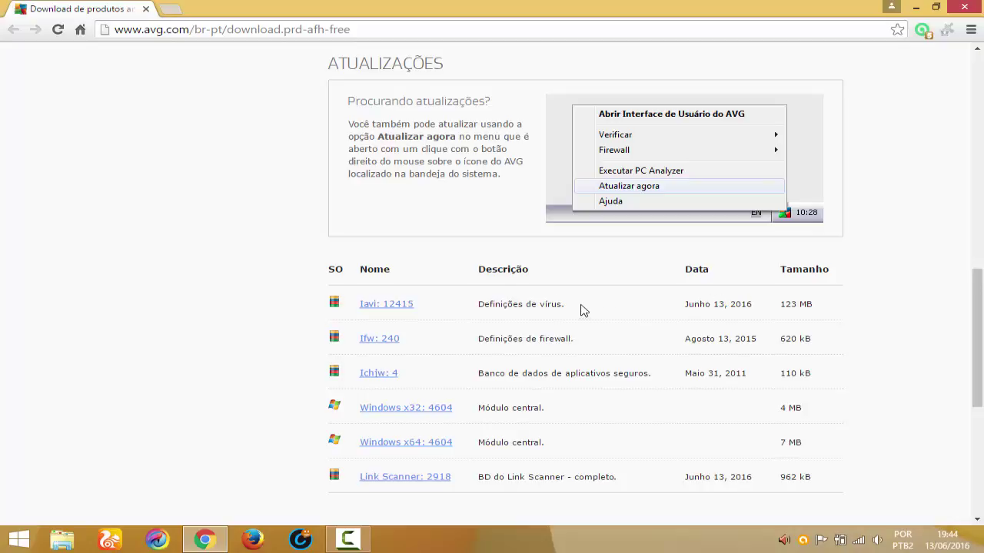
left_click_drag(581, 307, 461, 301)
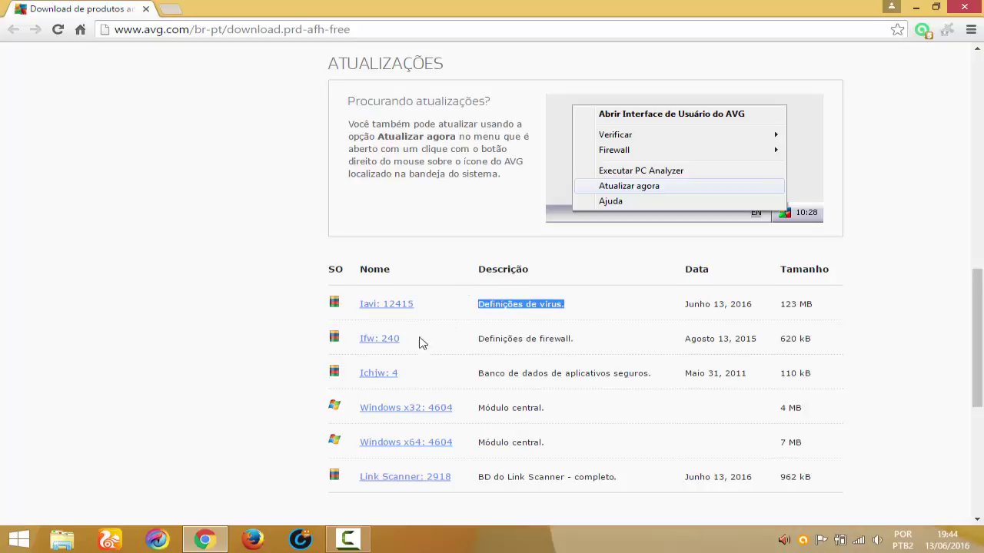
Download the Iavi: 12415 virus definitions file to the Desktop folder, declining the Google Chrome integration repair instructions
left_click(388, 310)
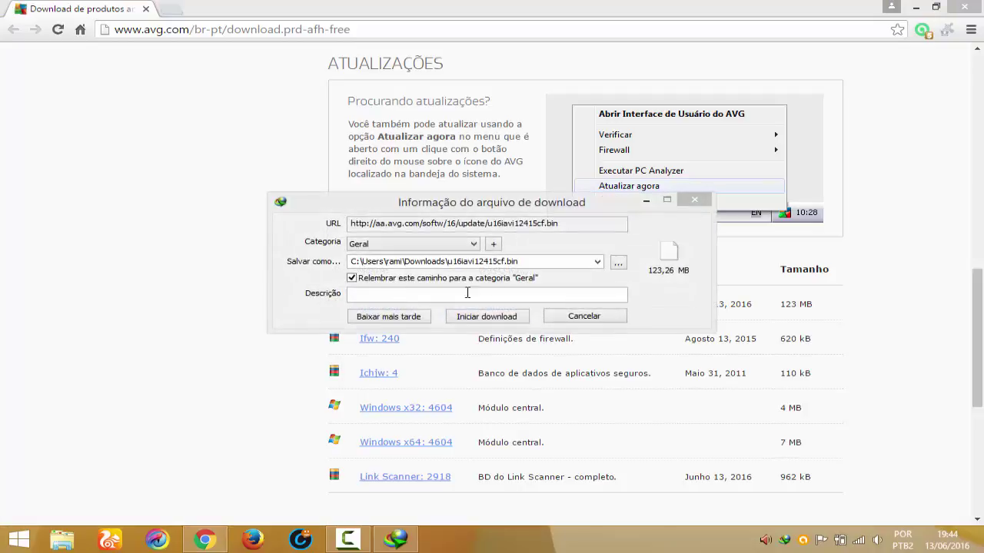
left_click(534, 297)
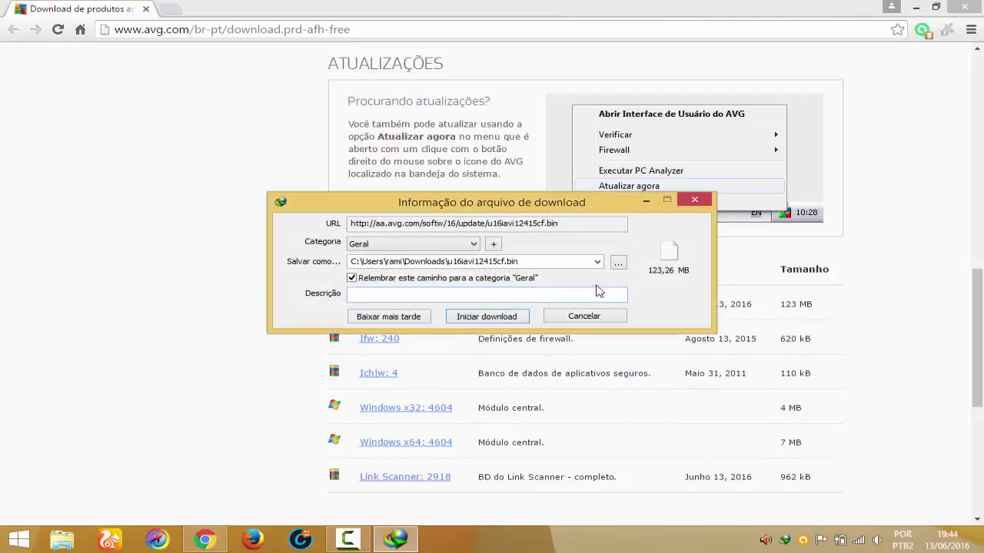
left_click(623, 266)
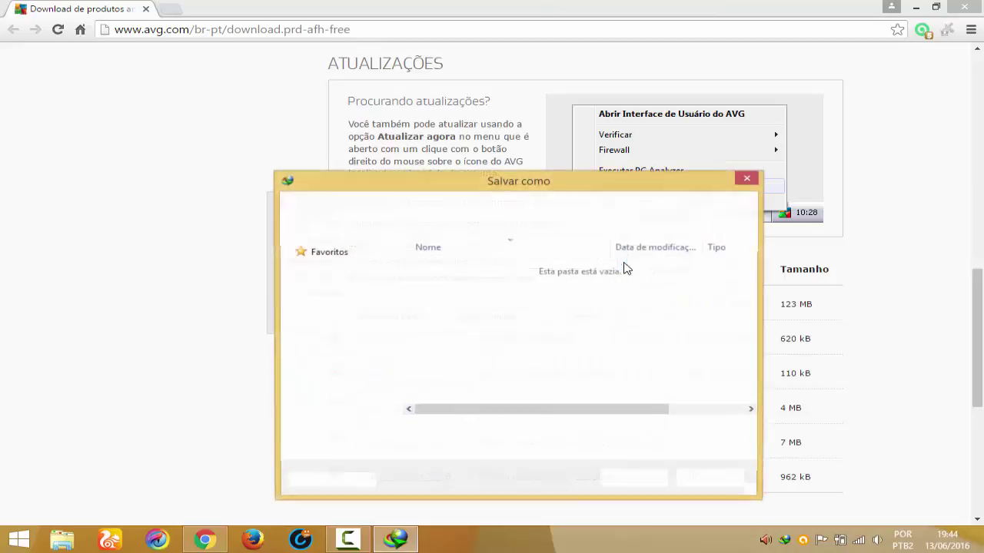
left_click(345, 267)
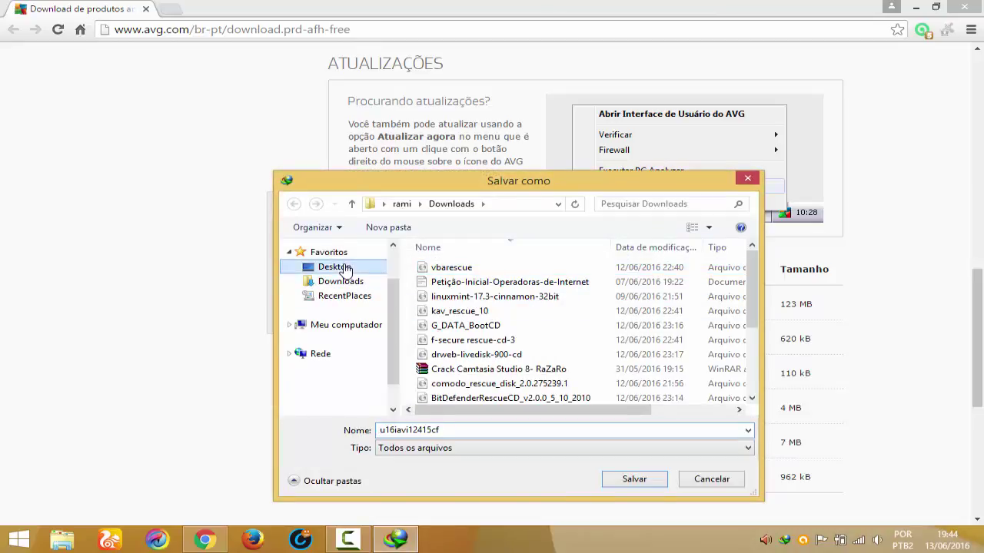
left_click(630, 476)
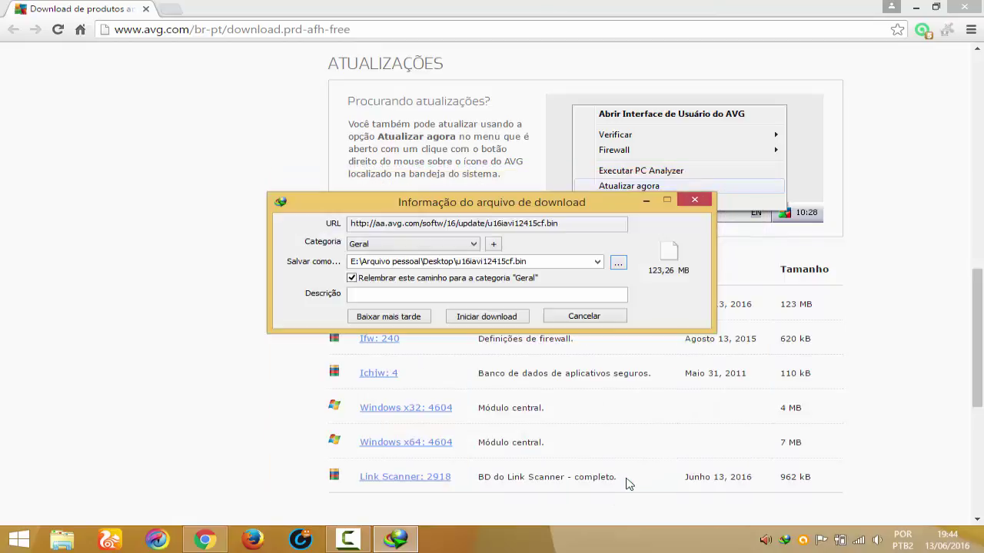
left_click(495, 317)
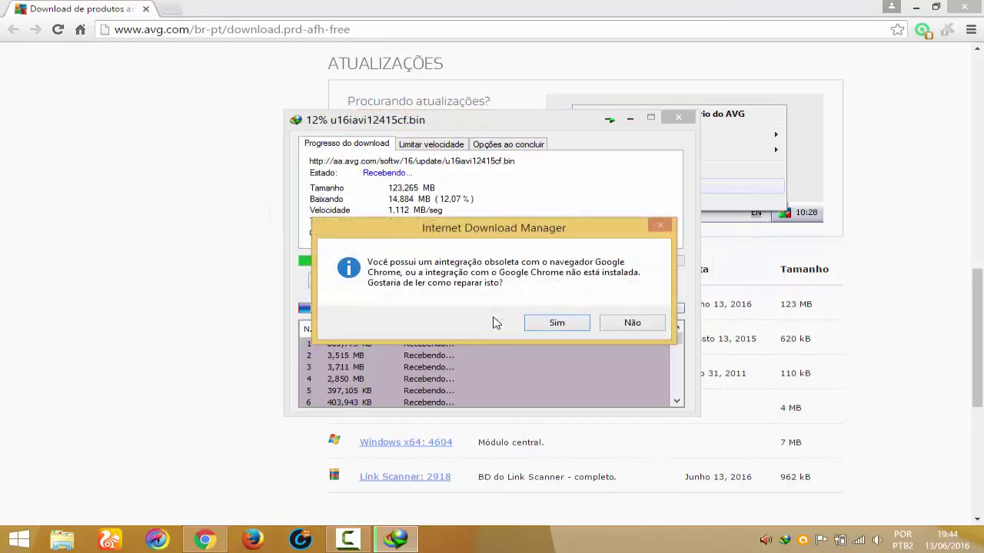
left_click(629, 323)
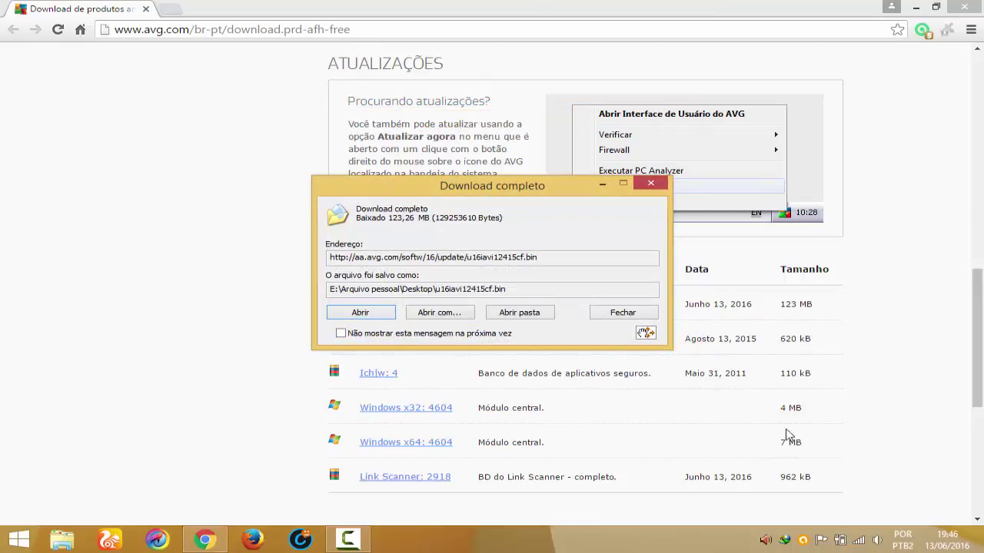
Clear the browser and the download notice off the desktop, and move u16iavi12415cf.bin directly below the xboot file
left_click(915, 7)
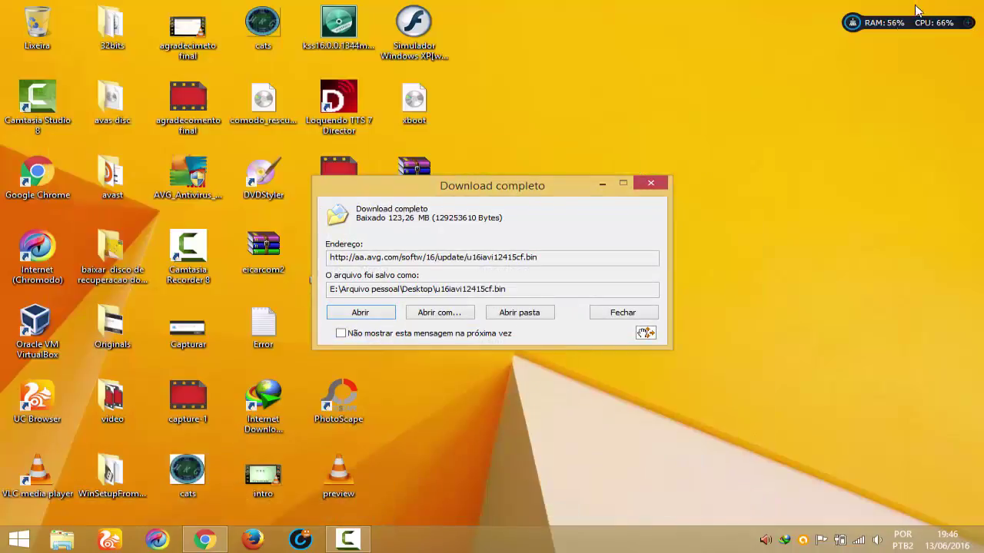
left_click_drag(584, 181, 850, 171)
left_click(888, 301)
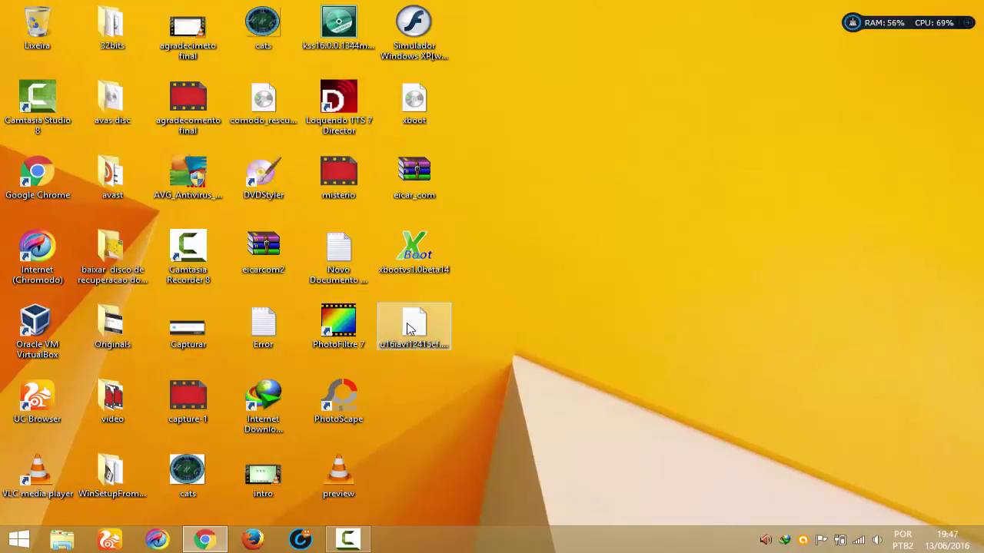
left_click_drag(413, 327, 650, 255)
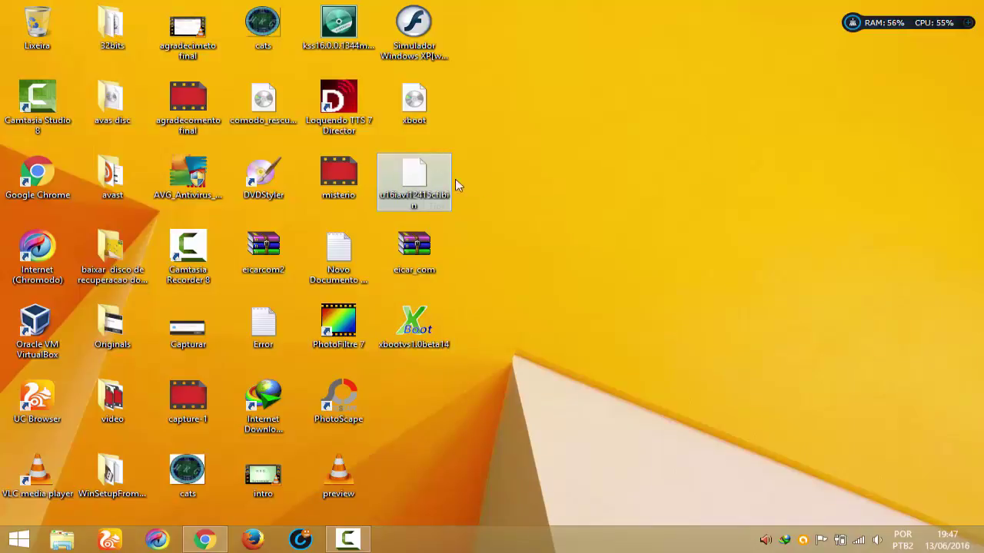
Check the file properties of u16iavi12415cf.bin and close them
right_click(404, 178)
left_click(424, 439)
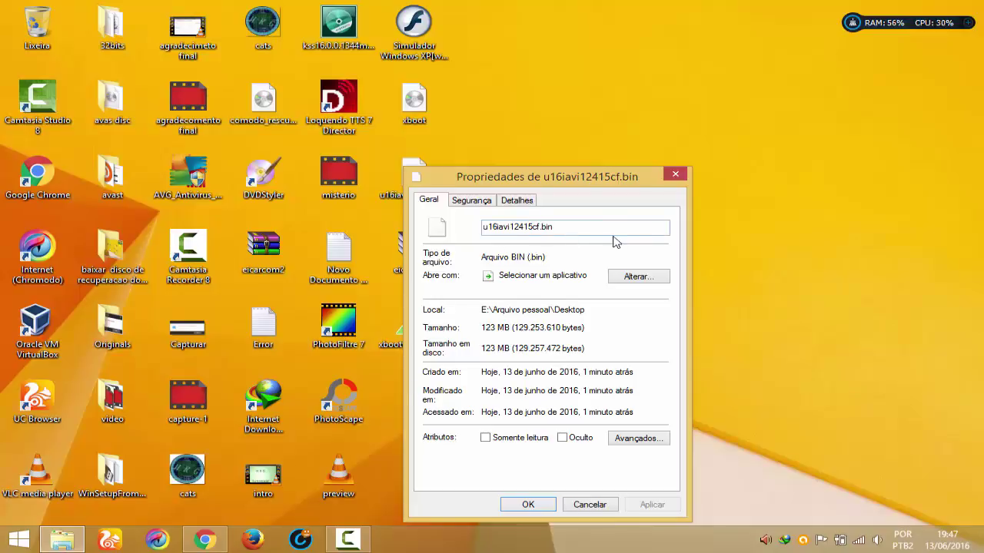
left_click(675, 175)
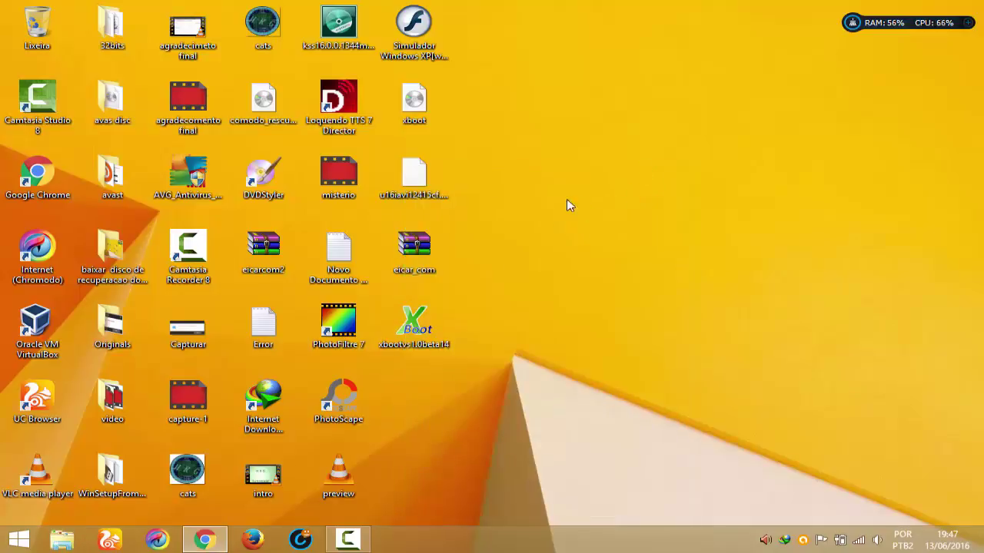
left_click(354, 540)
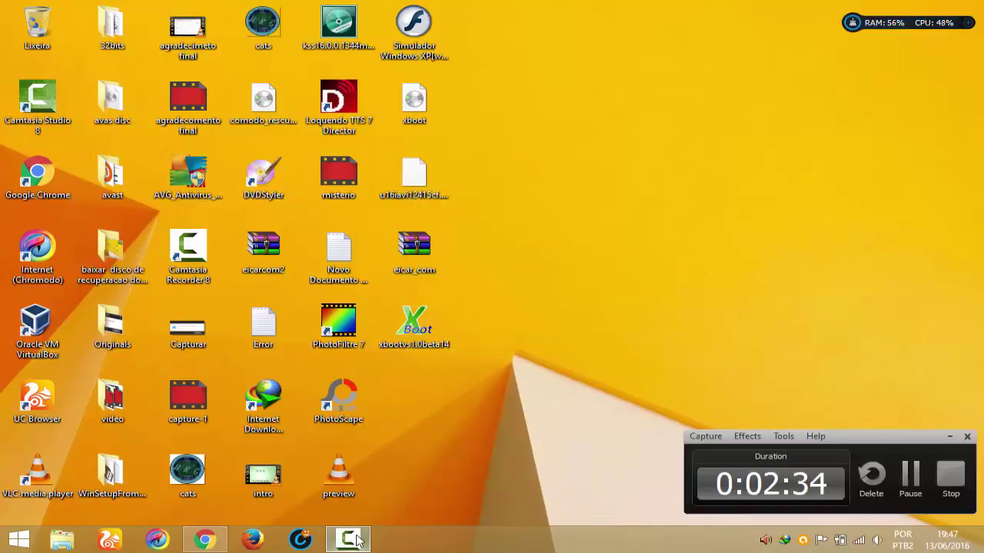
left_click(910, 479)
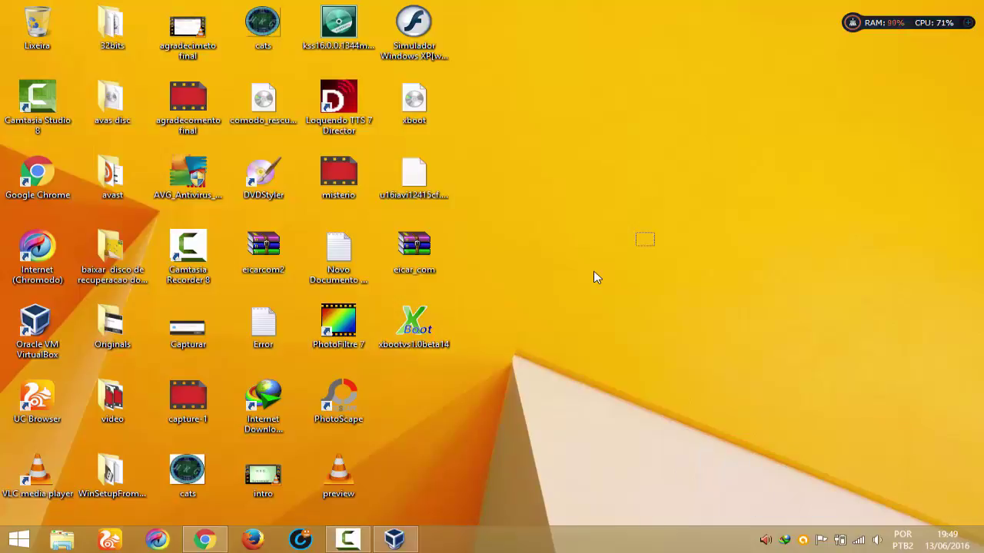
Switch to the running Windows 7 virtual machine in VirtualBox and check its hidden notification icons
key("alt+Tab")
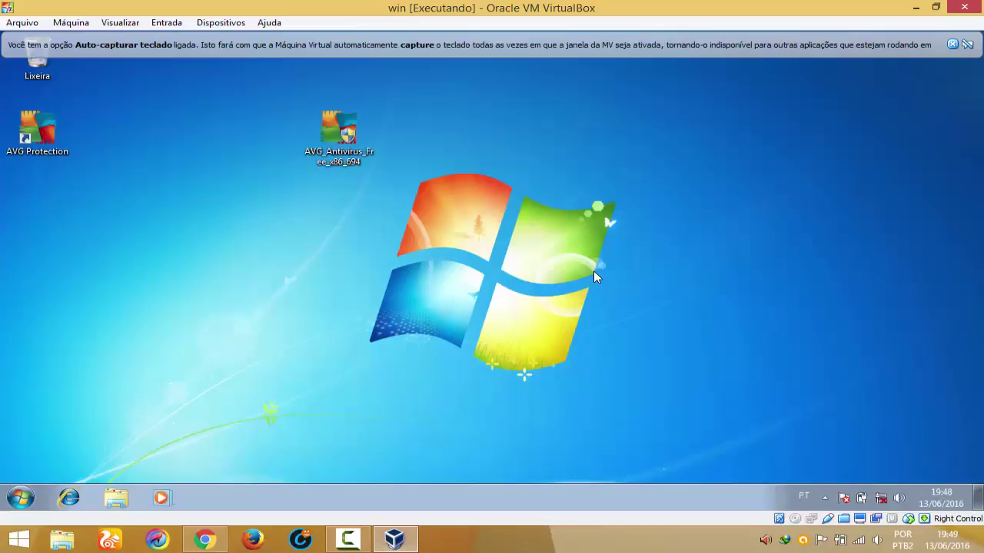
key("super+b")
key("Return")
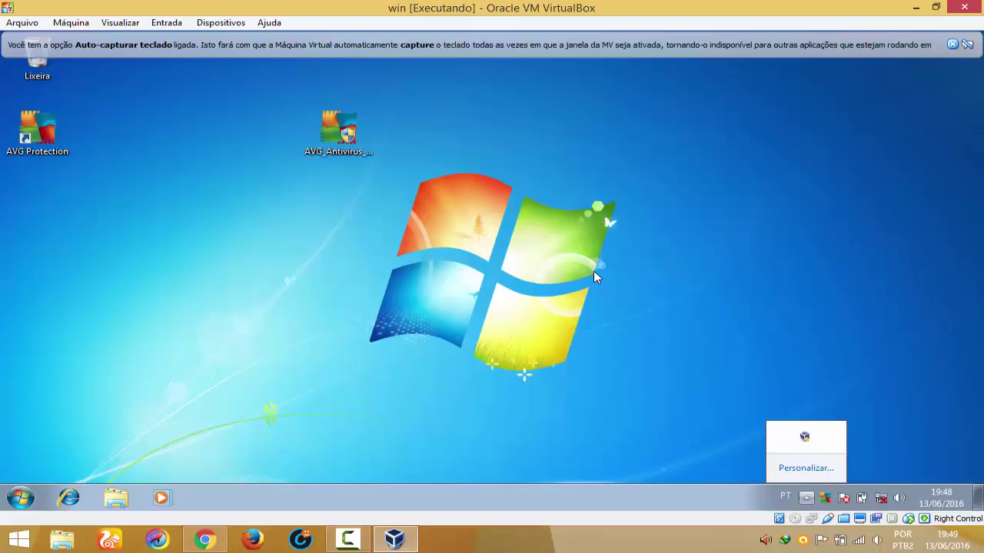
key("Escape")
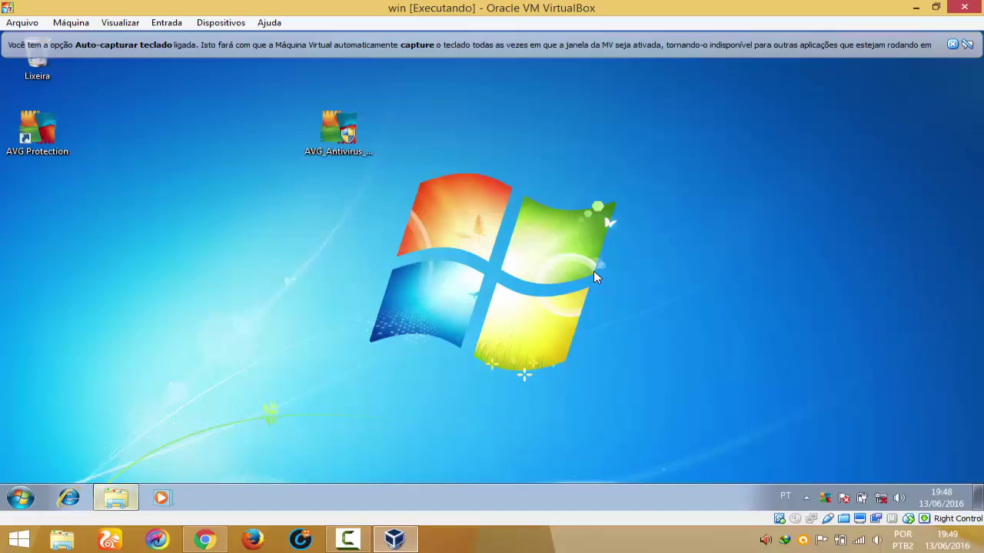
Open the shared network drive Desktop (\\vboxsrv) (E:) in the virtual machine's file explorer
key("Return")
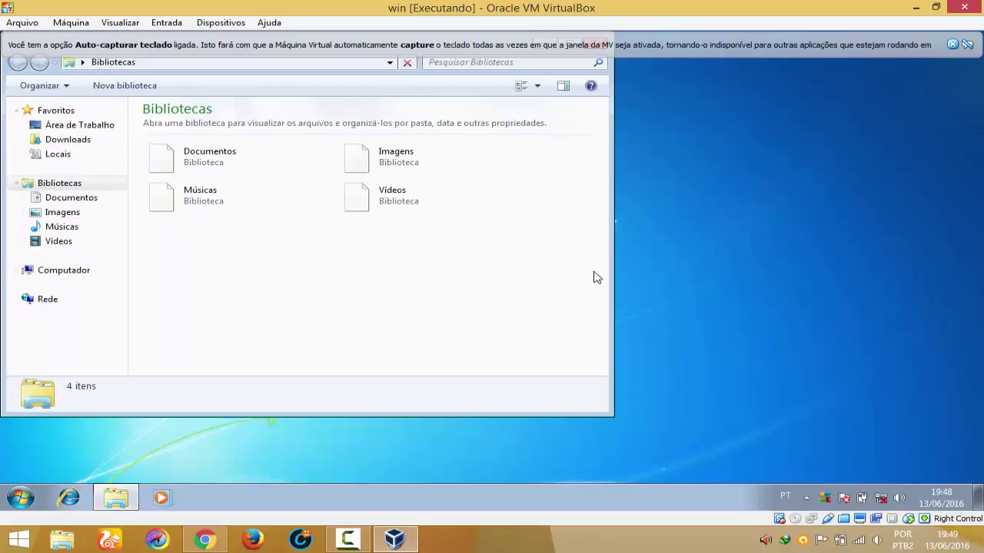
key("c")
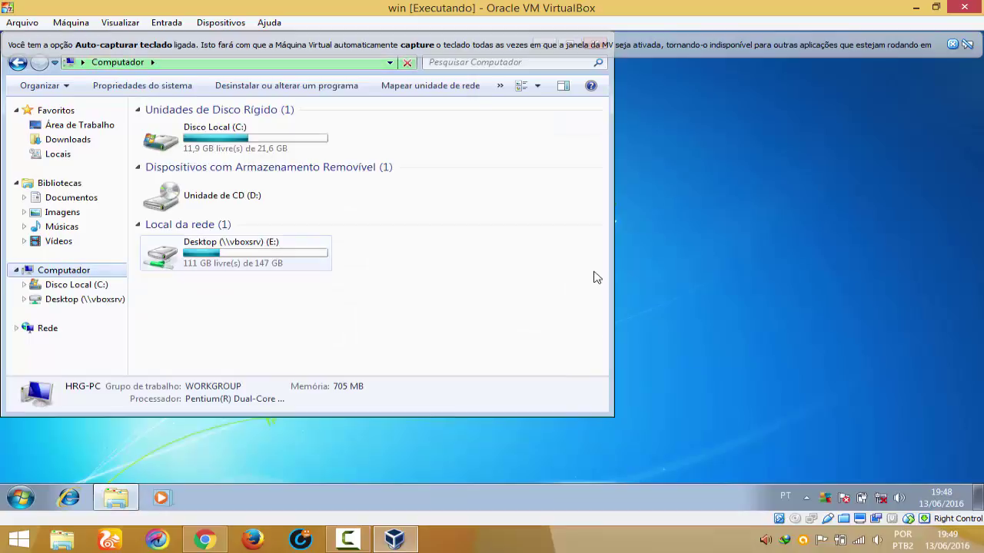
key("Tab")
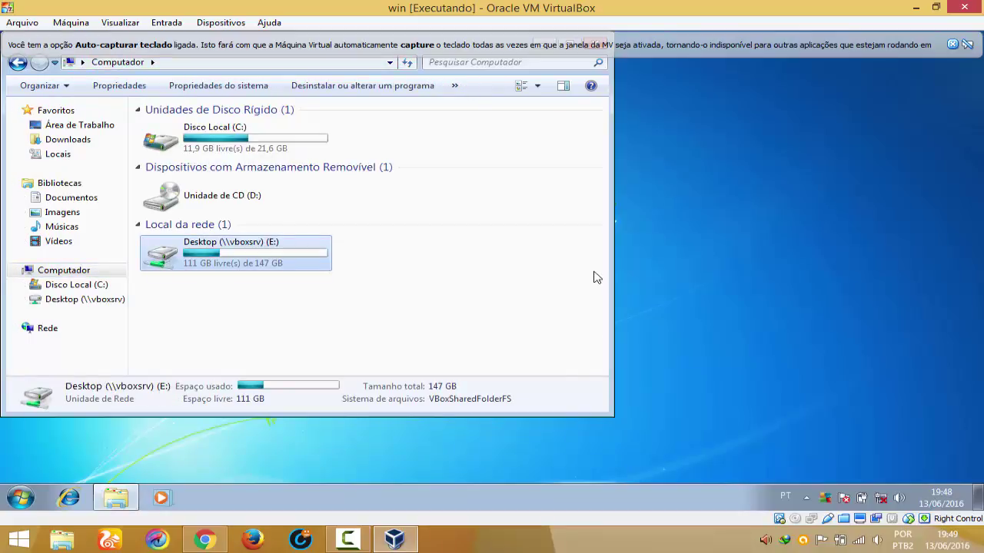
key("Return")
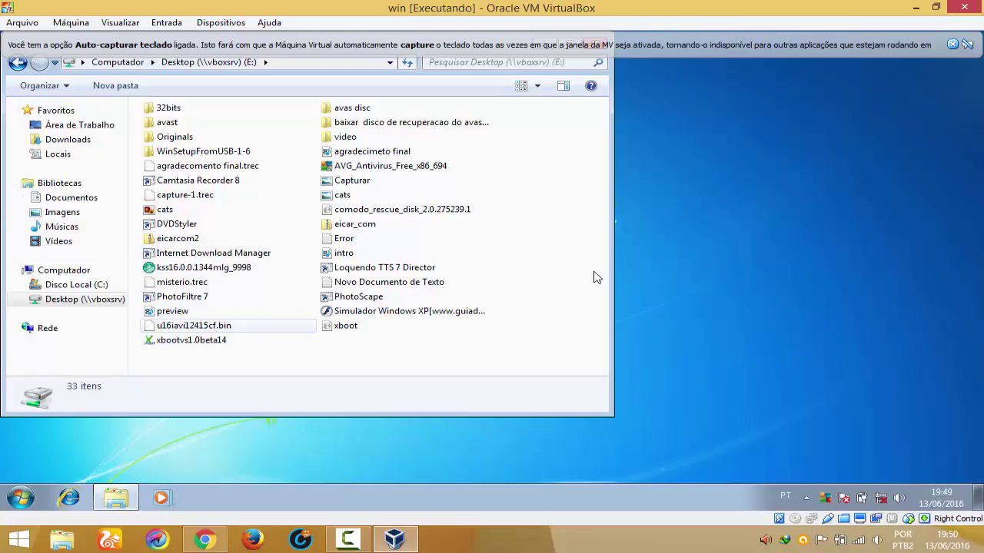
Copy u16iavi12415cf.bin from the shared drive to the virtual machine's desktop and close the explorer window
key("u")
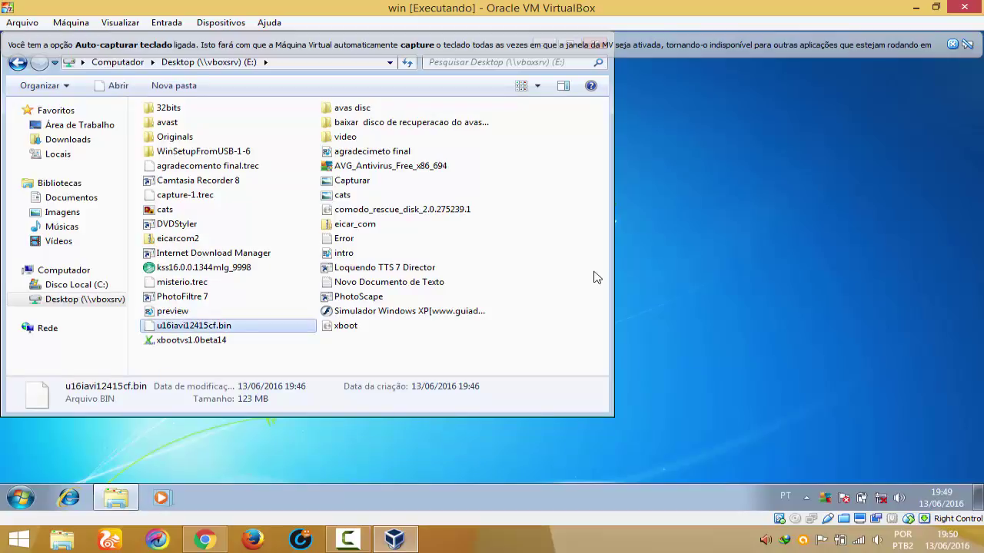
left_click_drag(194, 326, 761, 342)
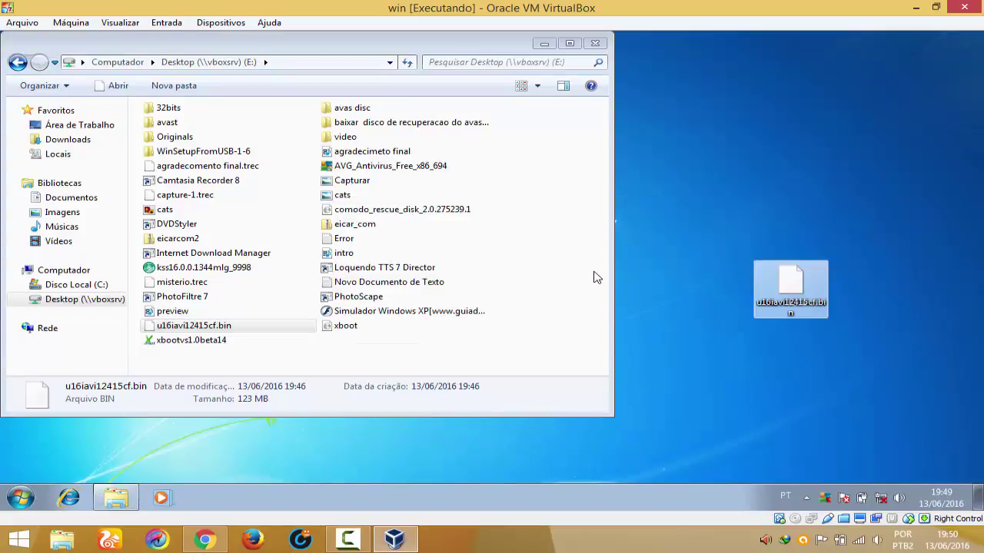
key("alt+F4")
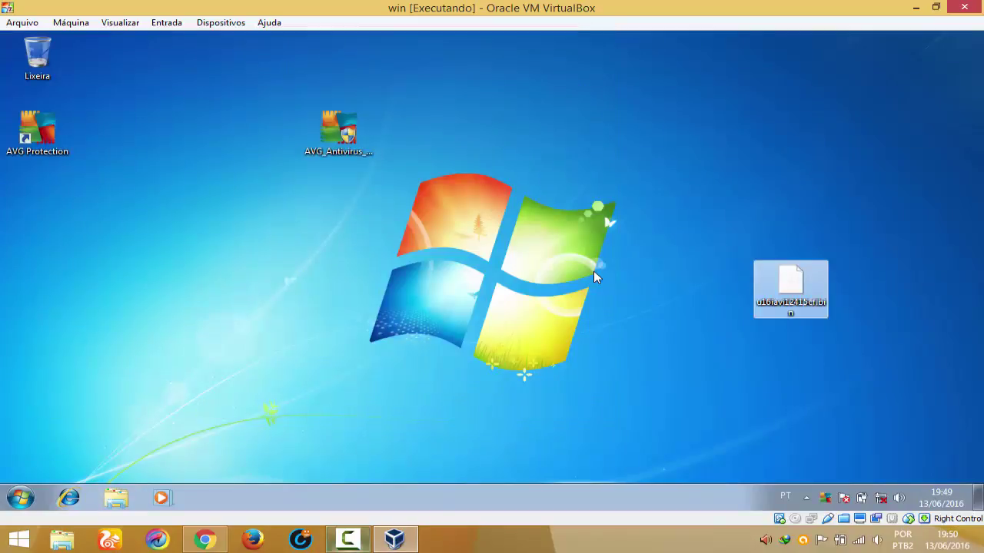
key("F10")
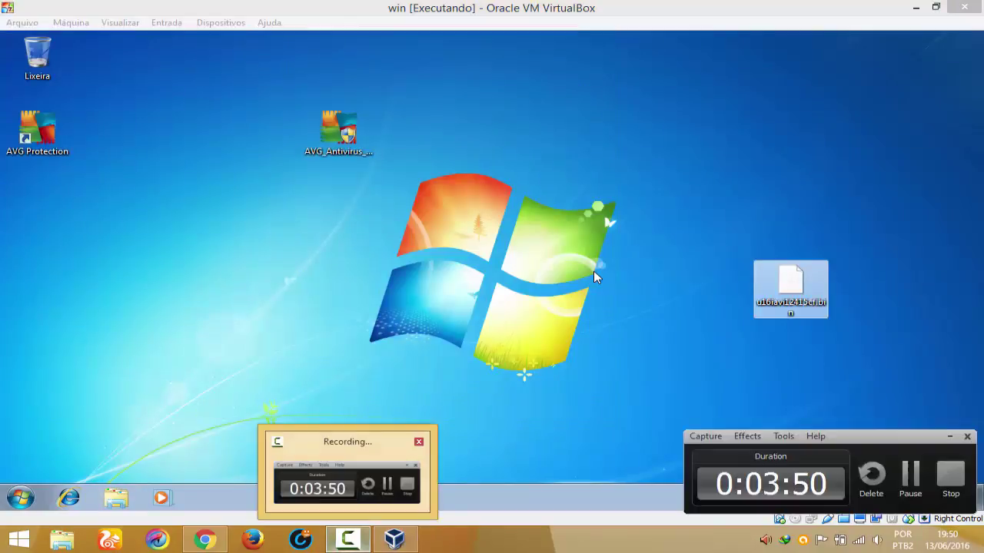
key("super+d")
key("super+d")
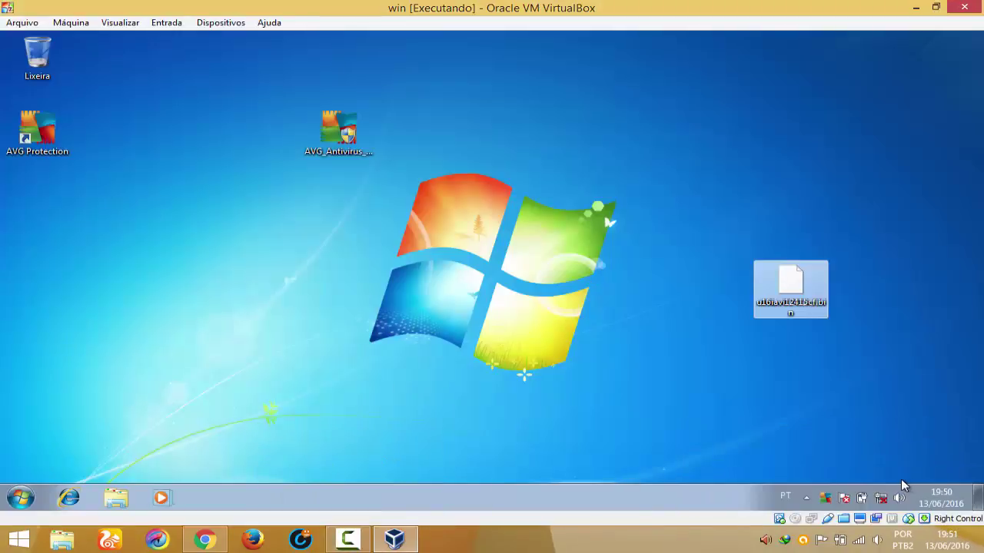
Switch the virtual machine to full-screen mode and deselect the copied file on its desktop
left_click(166, 23)
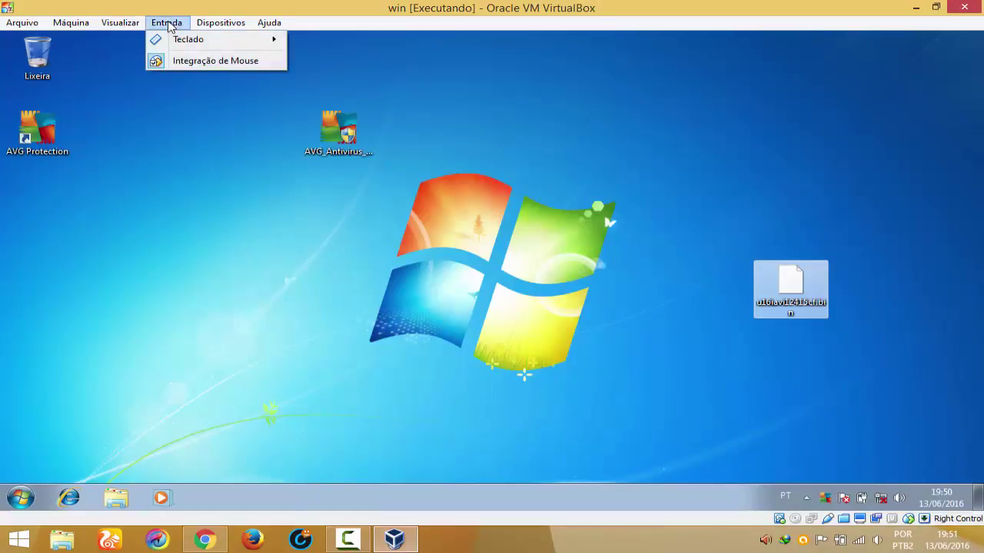
mouse_move(112, 23)
left_click(127, 39)
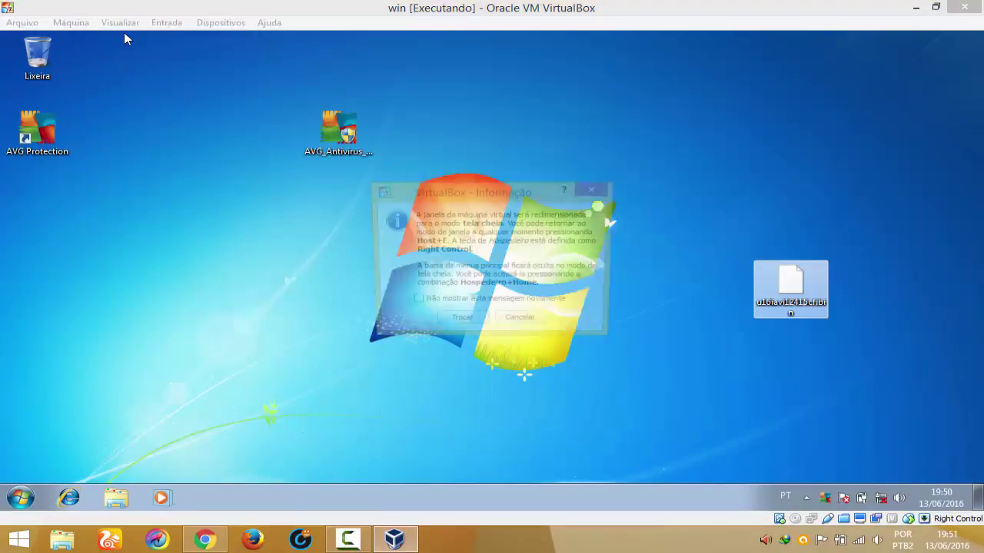
left_click(452, 324)
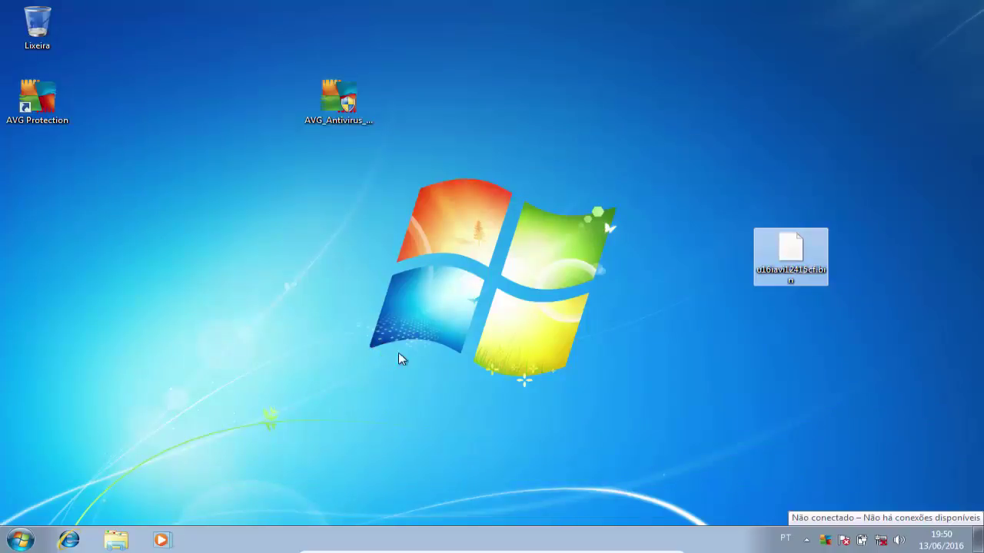
left_click_drag(604, 111, 643, 163)
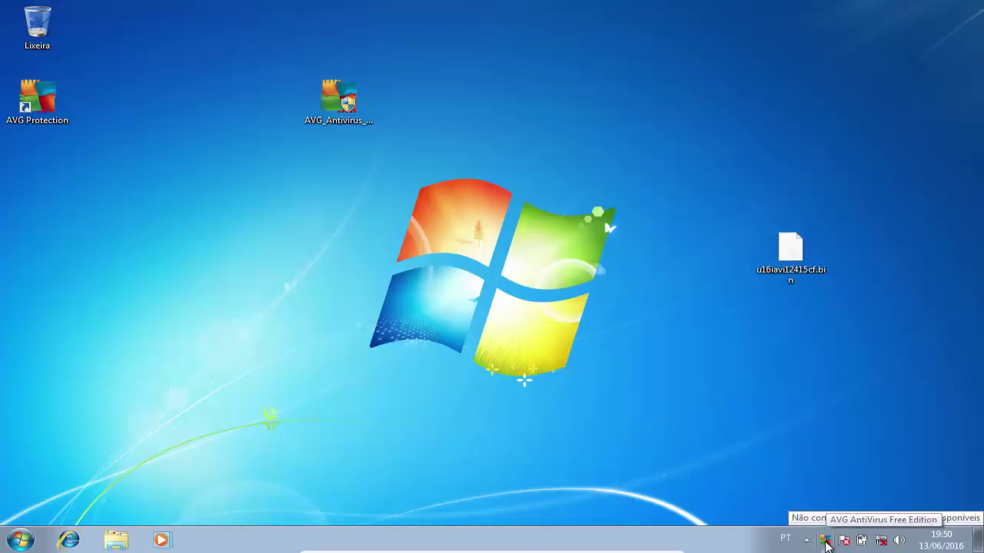
Open AVG AntiVirus from the notification area and display the Gerenciar page under Atualização in its advanced settings
left_click(825, 541)
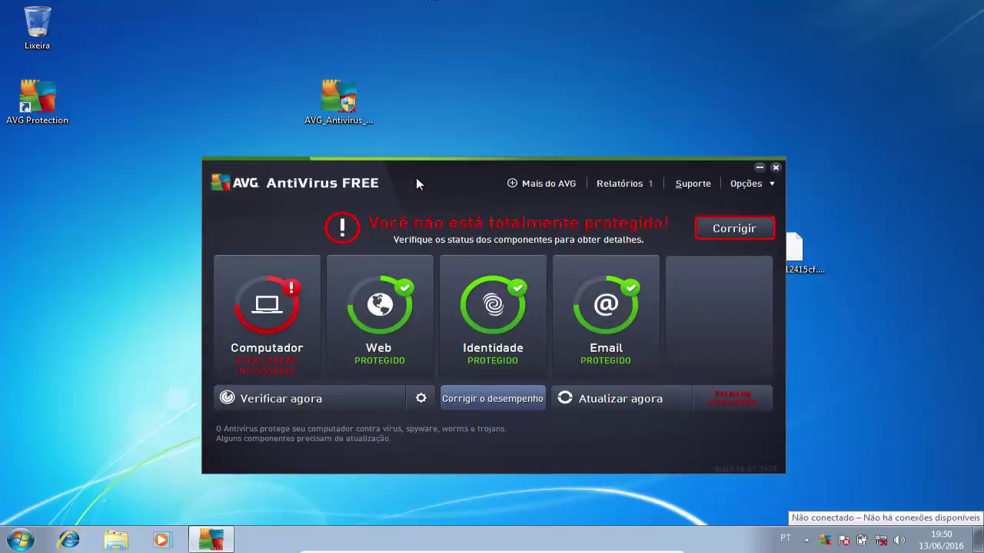
left_click(734, 185)
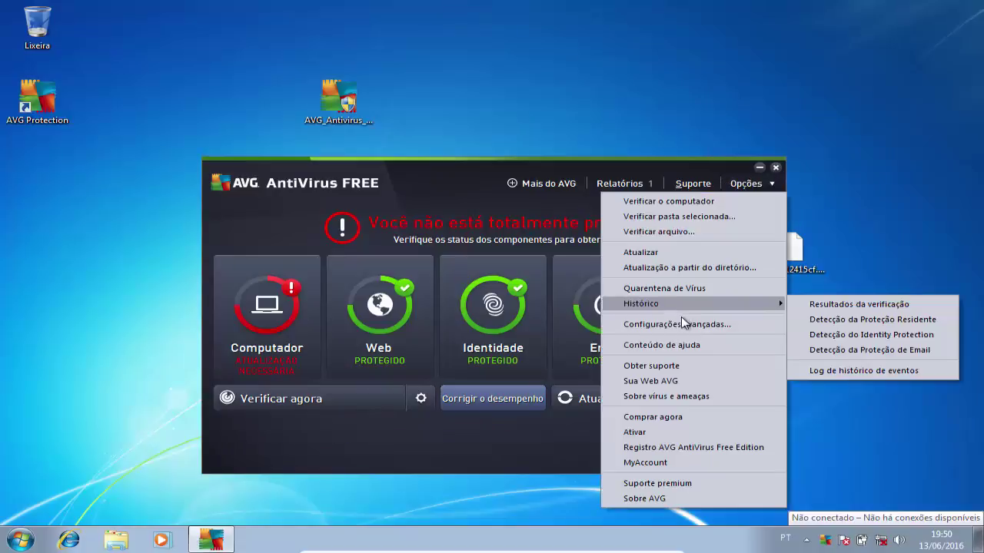
left_click(683, 326)
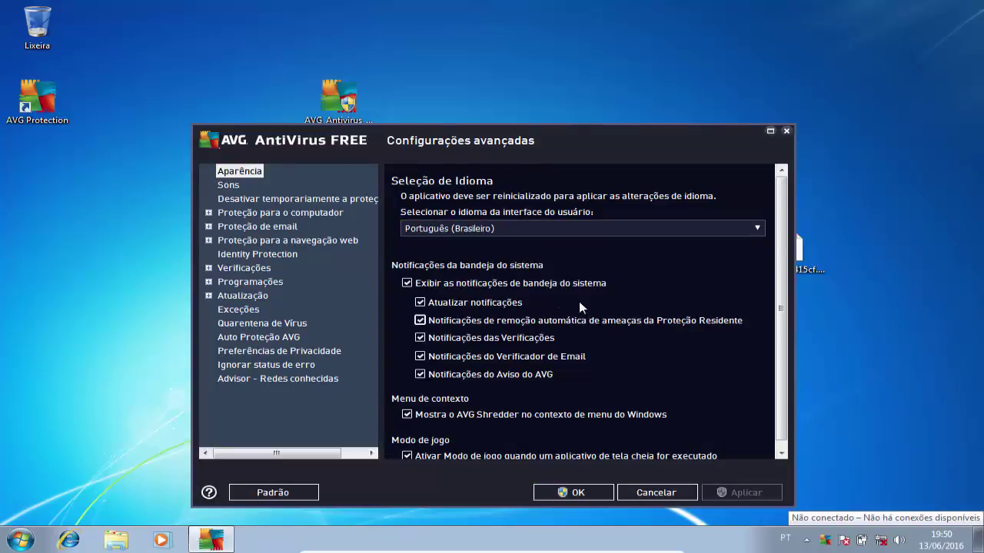
left_click(208, 295)
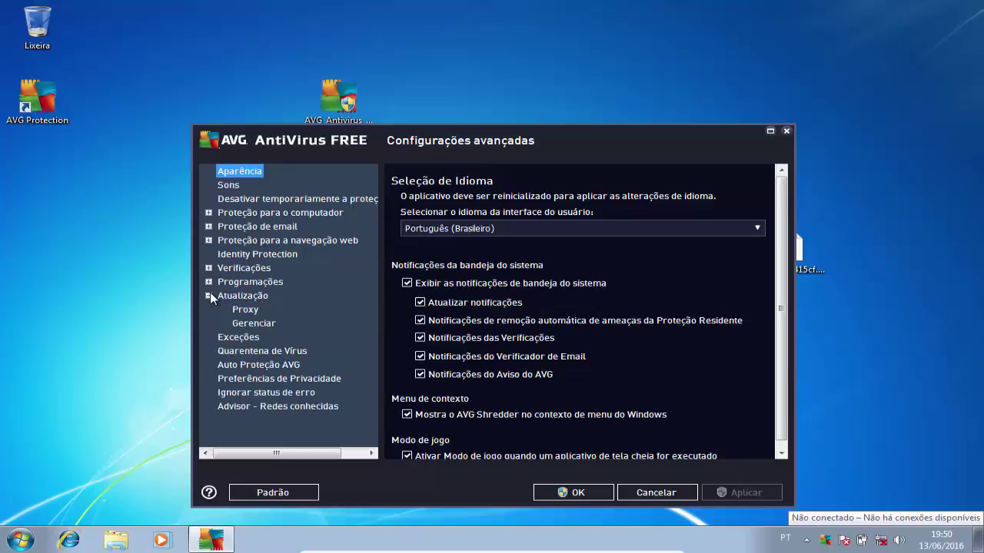
left_click(250, 324)
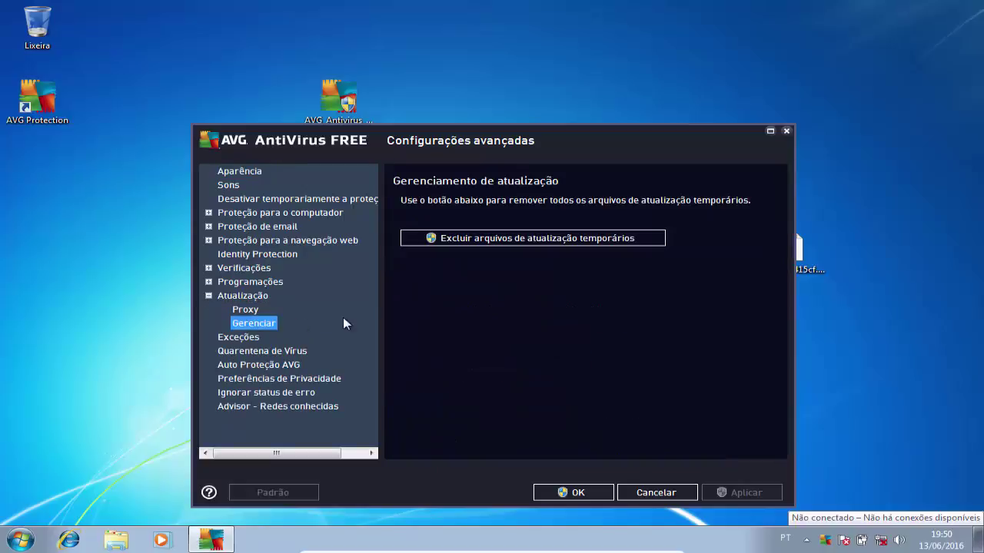
Delete AVG's temporary update files, allow the administrator request, and close the advanced settings with OK
left_click(522, 239)
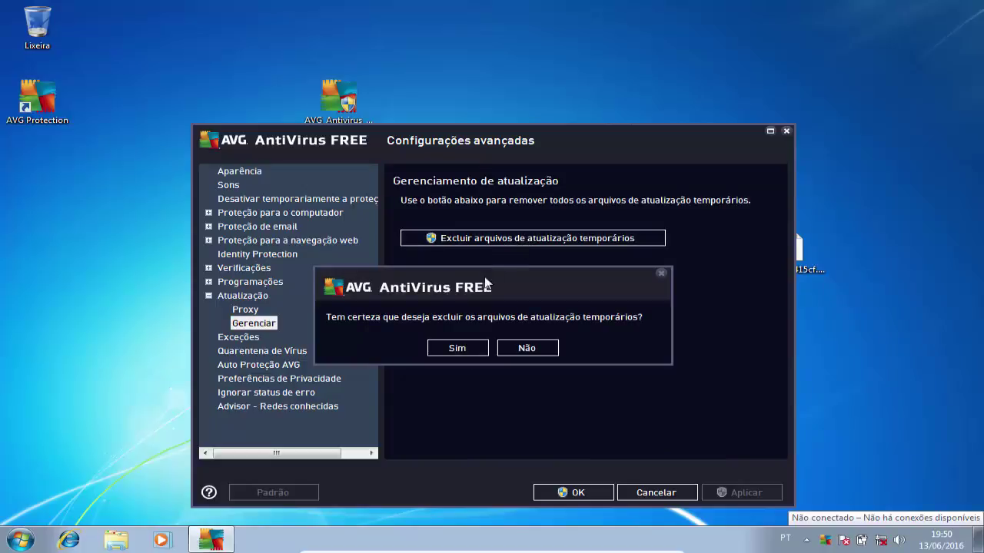
left_click(456, 348)
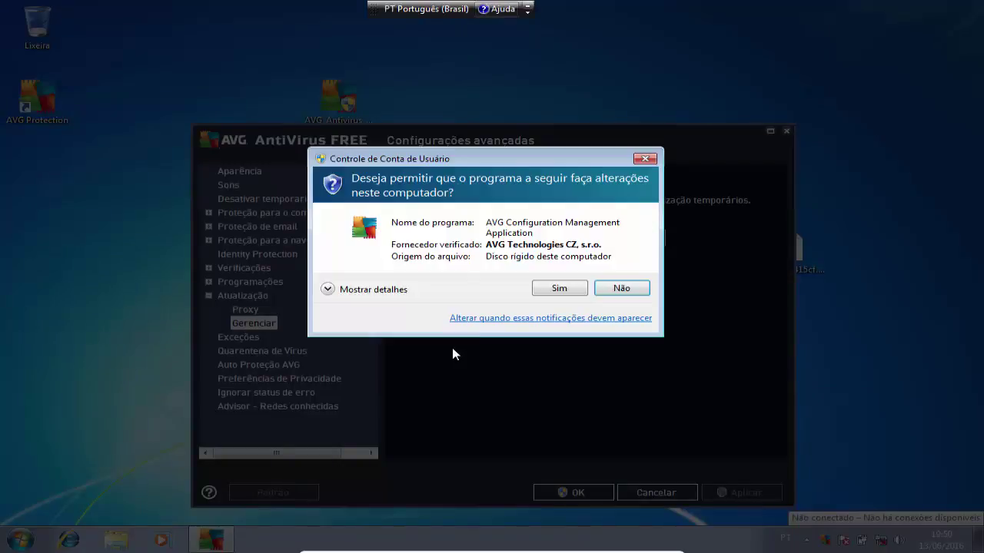
left_click(558, 290)
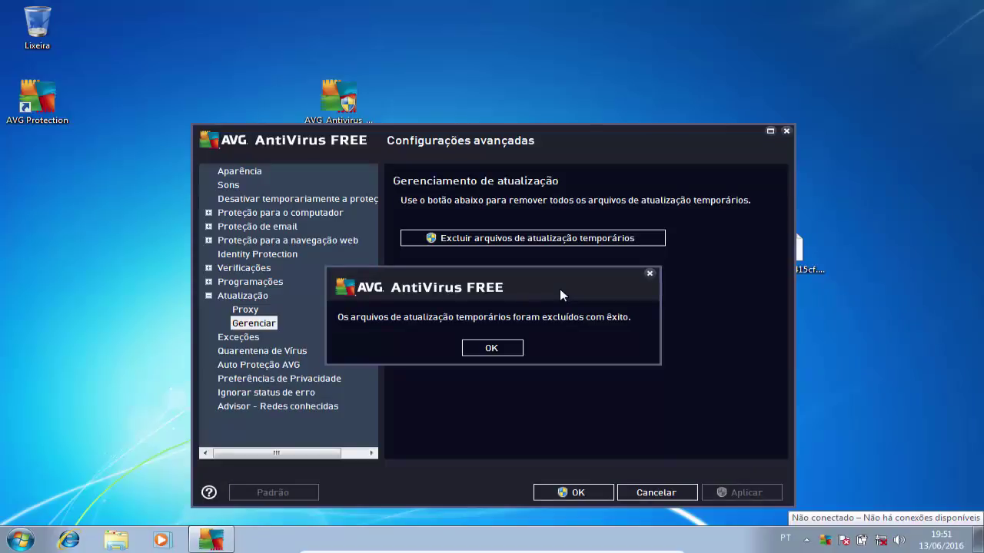
left_click(492, 348)
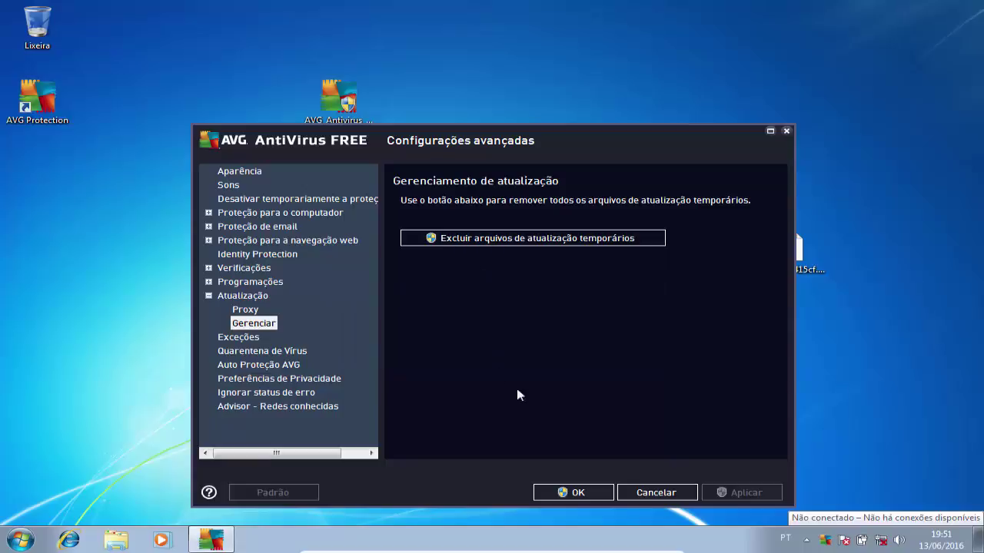
left_click(576, 492)
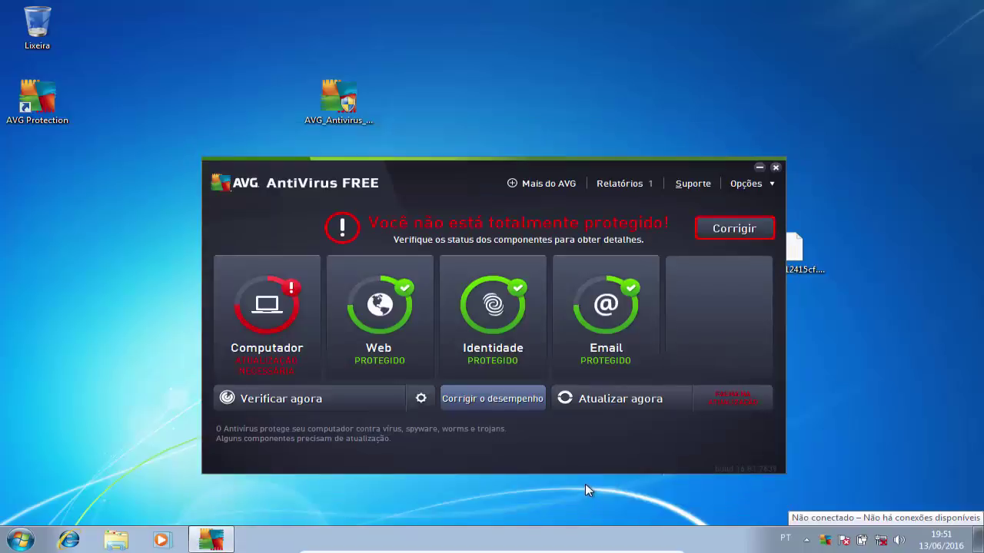
Minimize AVG, create a desktop folder named avg, and move u16iavi12415cf.bin into it
left_click(760, 167)
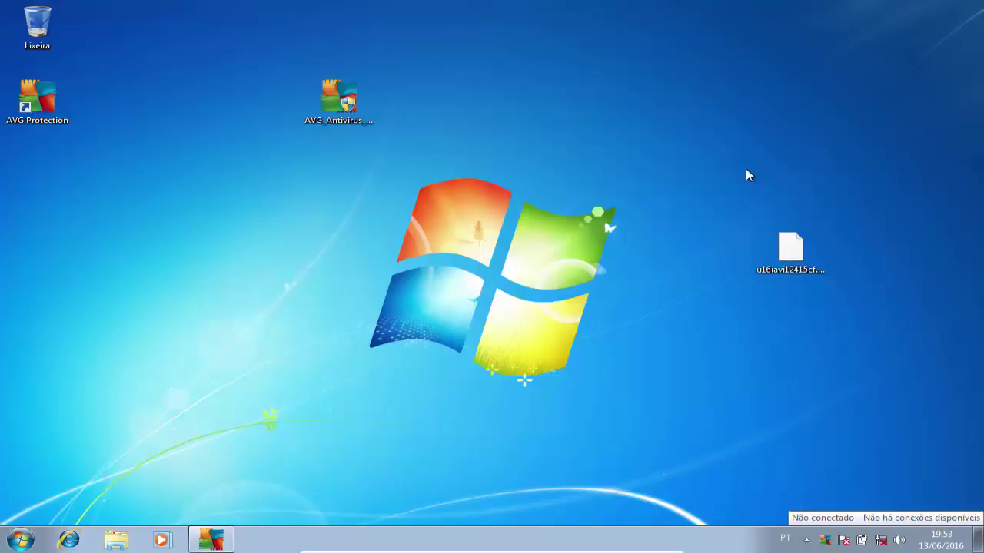
right_click(564, 195)
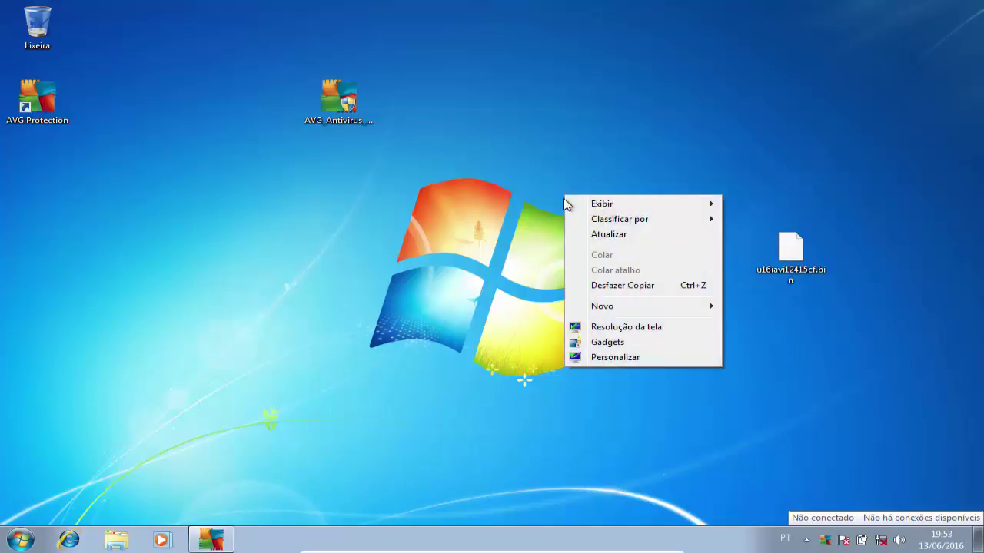
left_click(700, 311)
left_click(755, 306)
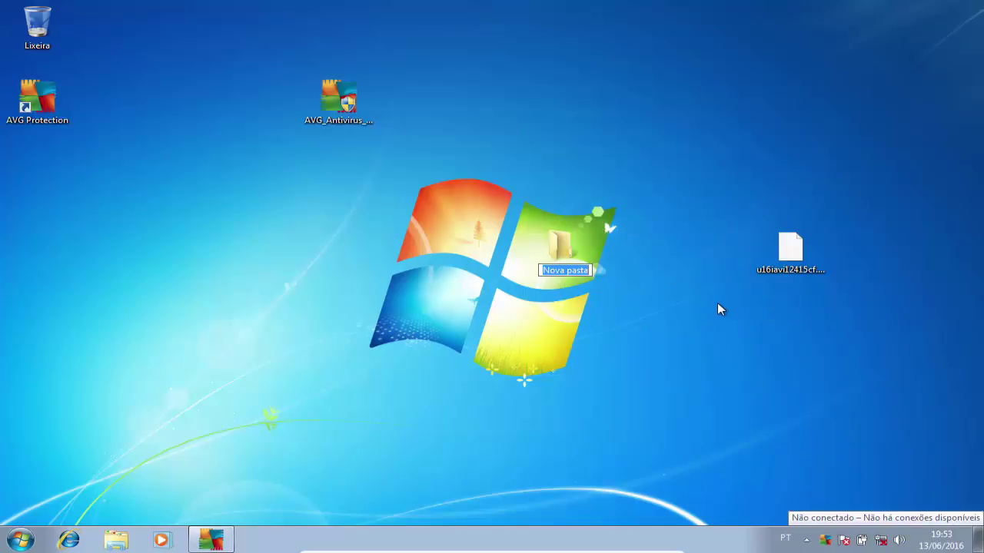
type("d")
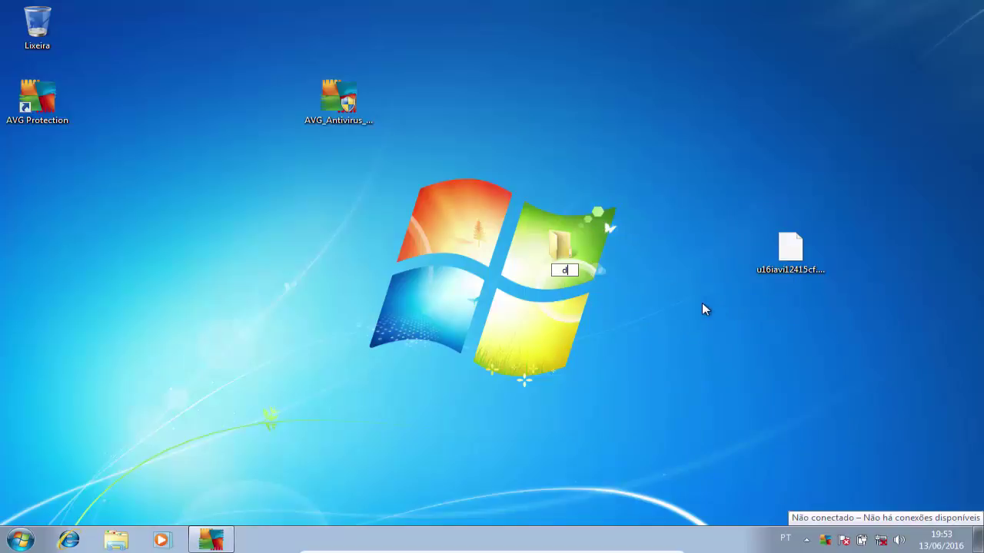
type("avg")
key("Return")
left_click(802, 254)
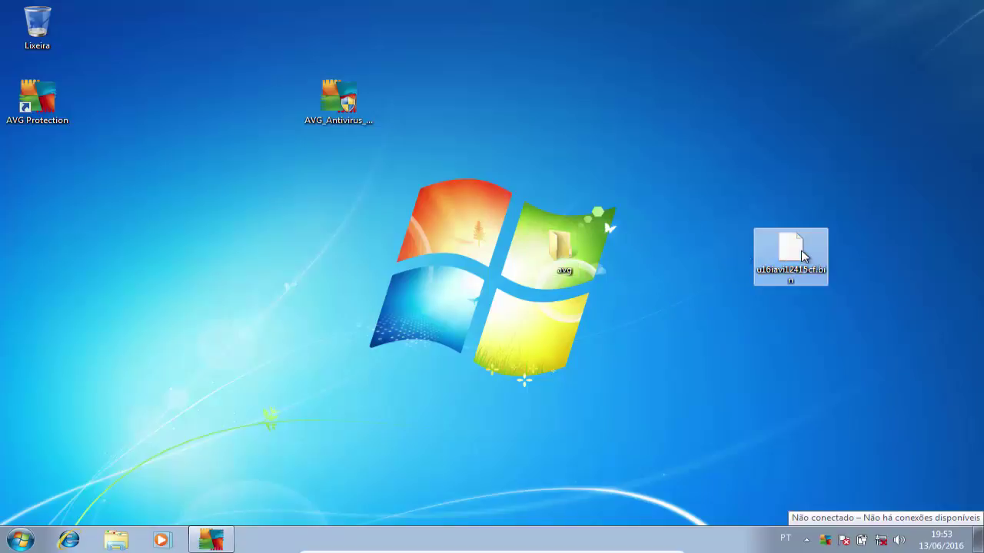
left_click_drag(802, 254, 569, 248)
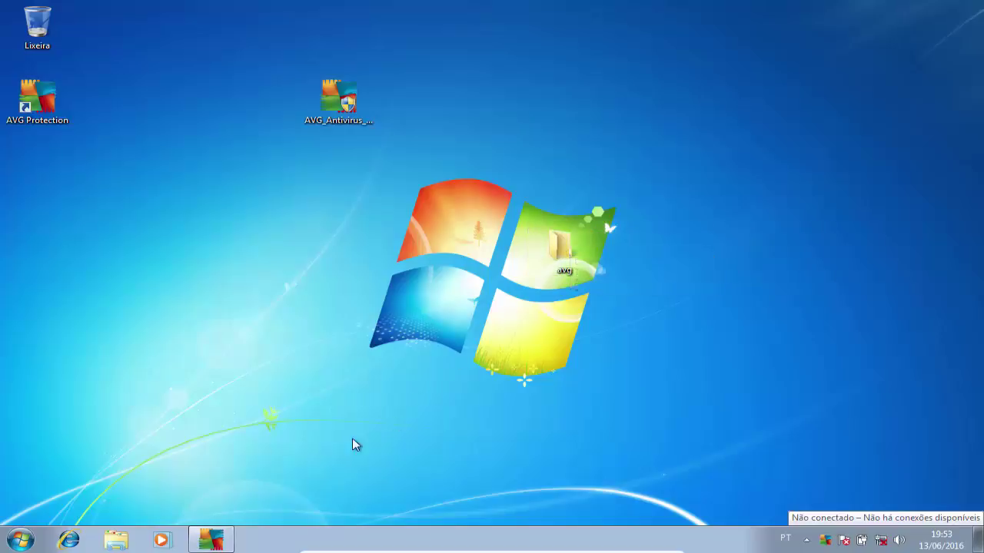
Restore the AVG AntiVirus window and start an update from a directory (Atualização a partir do diretório)
left_click(213, 539)
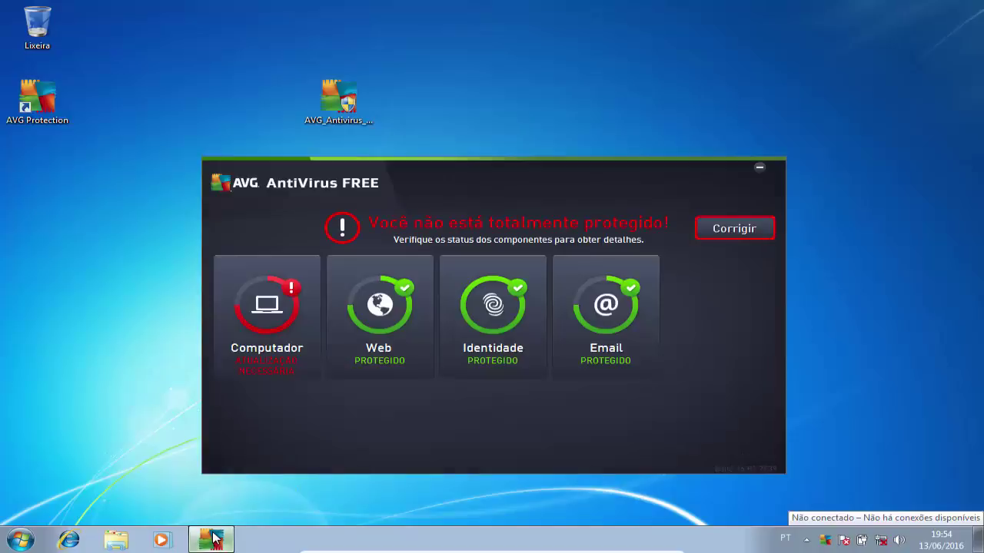
left_click(767, 183)
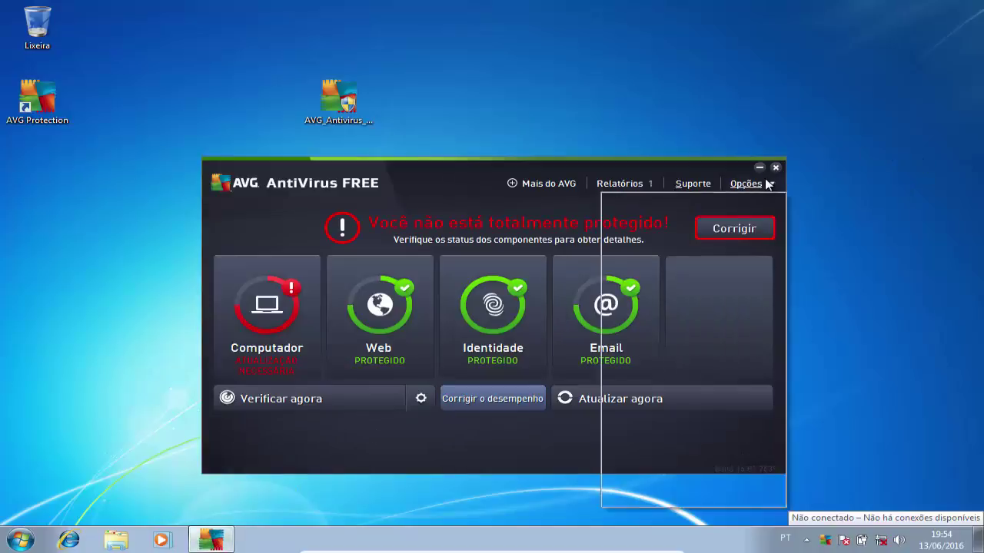
mouse_move(657, 304)
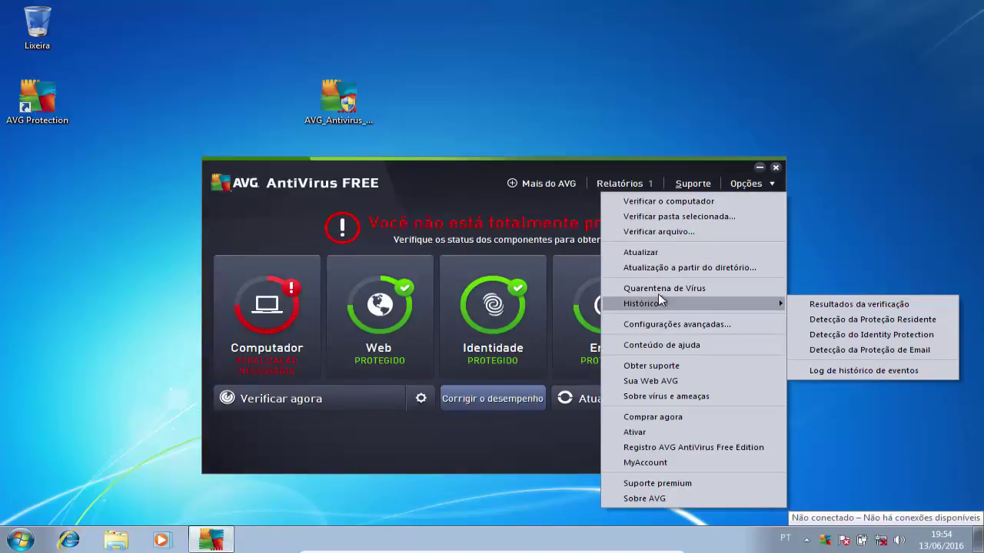
left_click(667, 267)
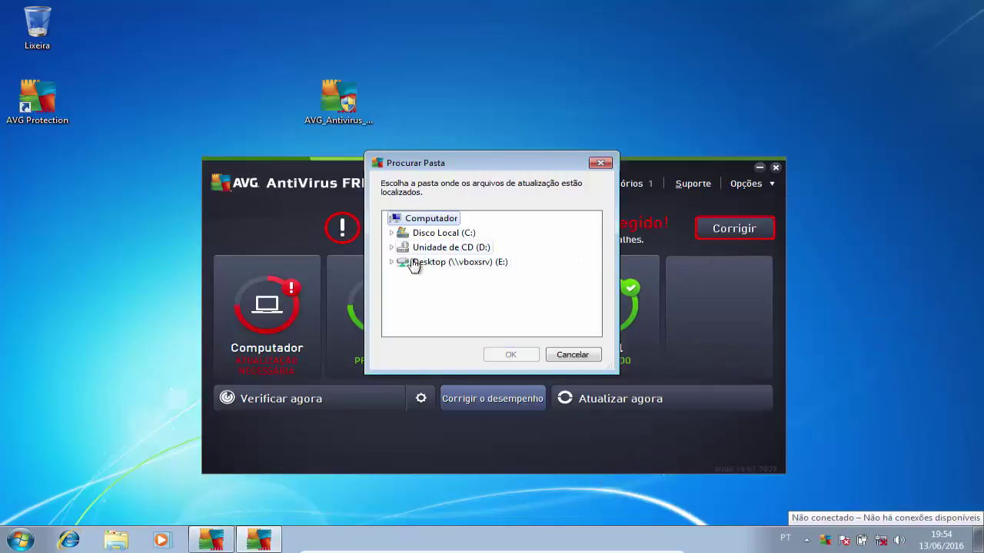
Choose the avg folder in the user's Área de Trabalho on Disco Local (C:) as the update source and run the update
left_click(391, 234)
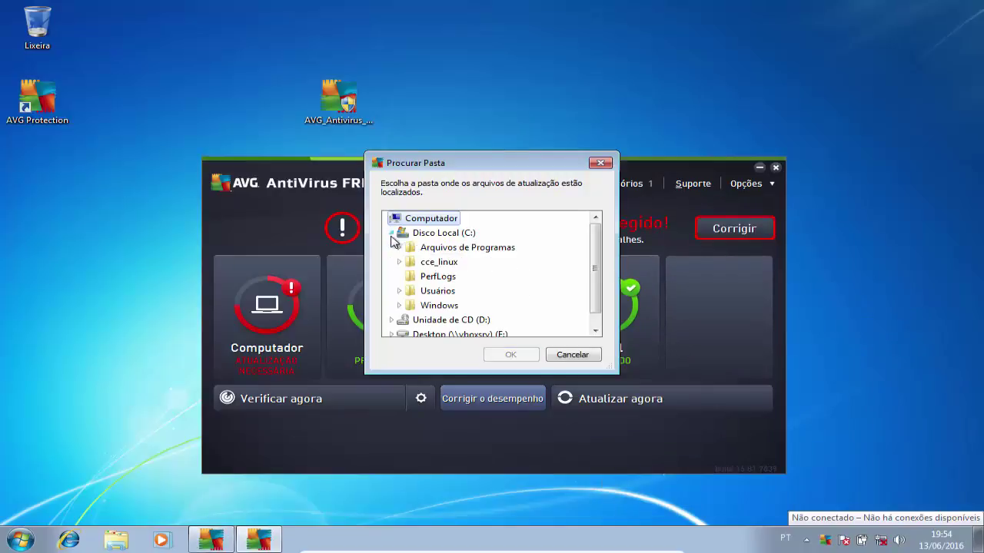
left_click(391, 234)
left_click(391, 233)
left_click(400, 291)
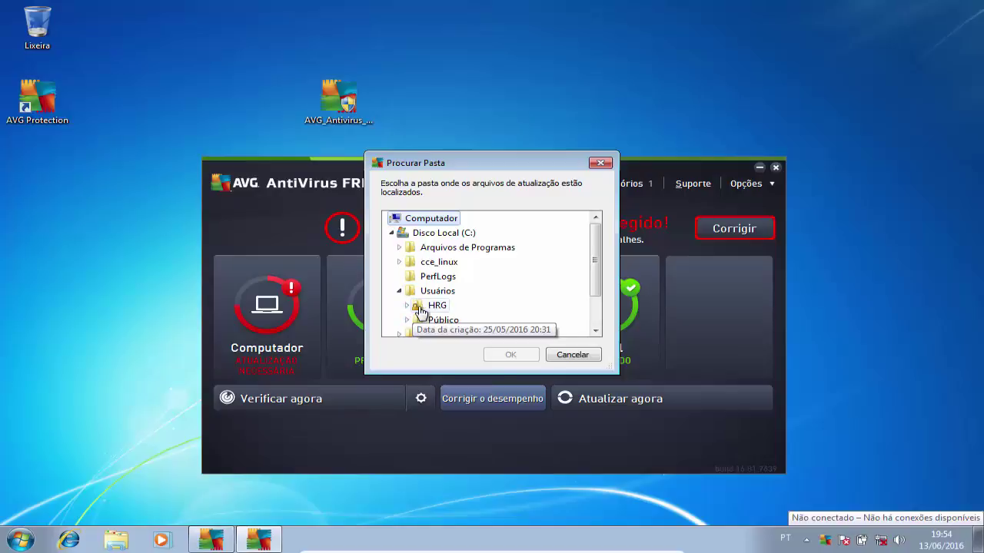
double_click(419, 308)
scroll(415, 230, "down", 3)
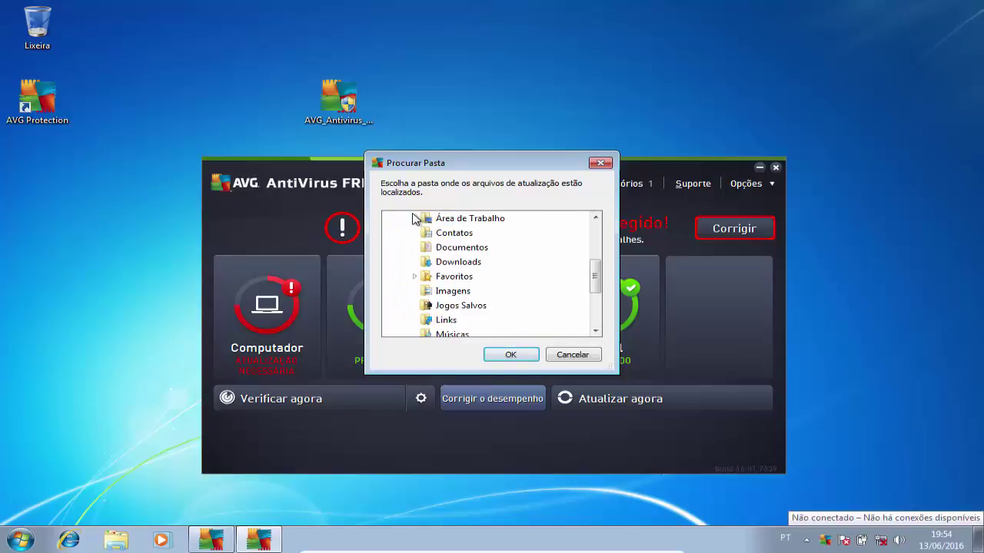
left_click(413, 219)
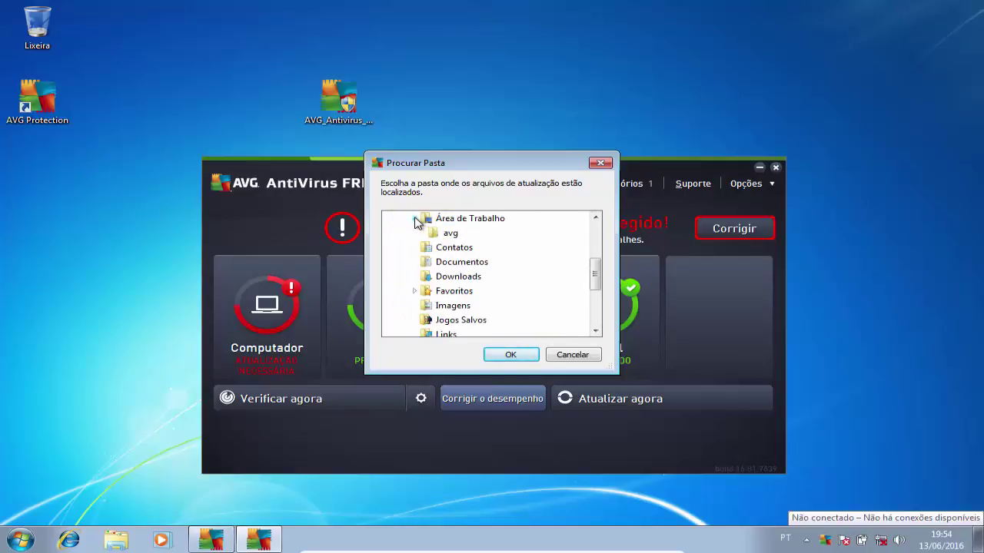
left_click(451, 234)
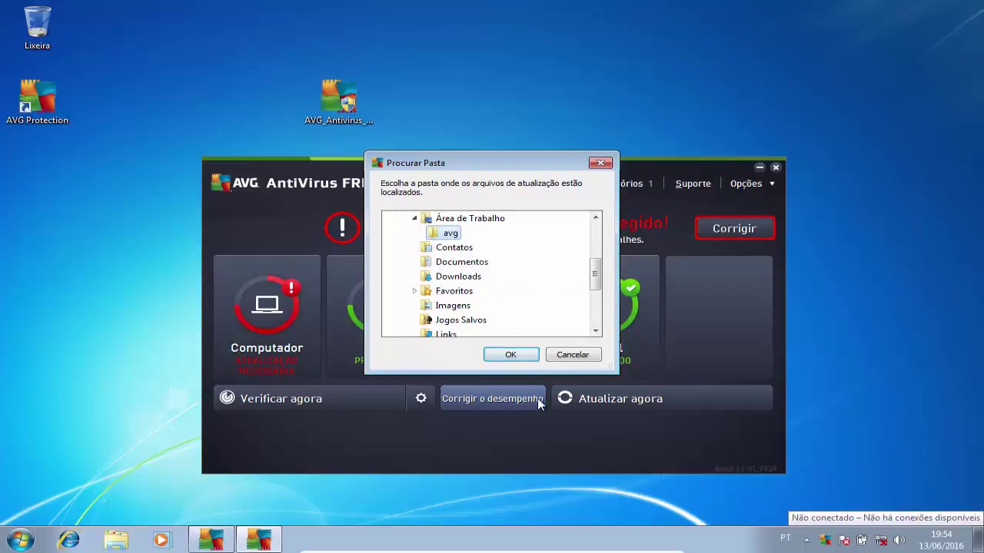
left_click(511, 356)
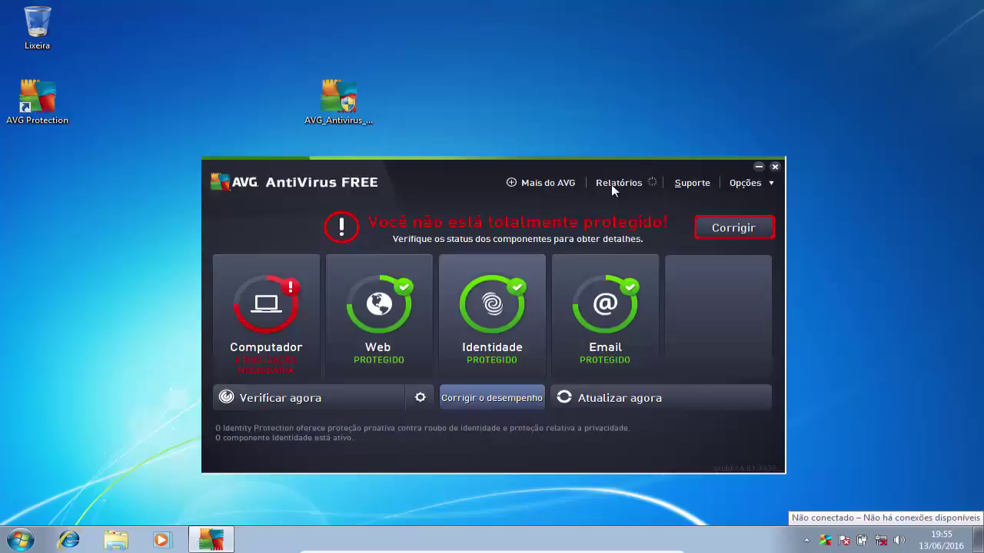
Open AVG's reports to check the update's status and dismiss the update notification
left_click(611, 185)
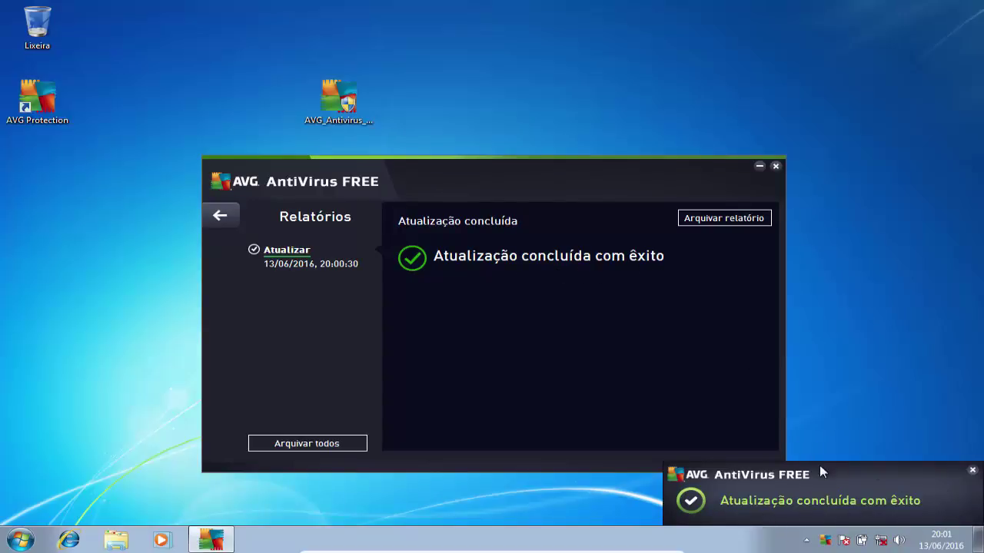
left_click(973, 472)
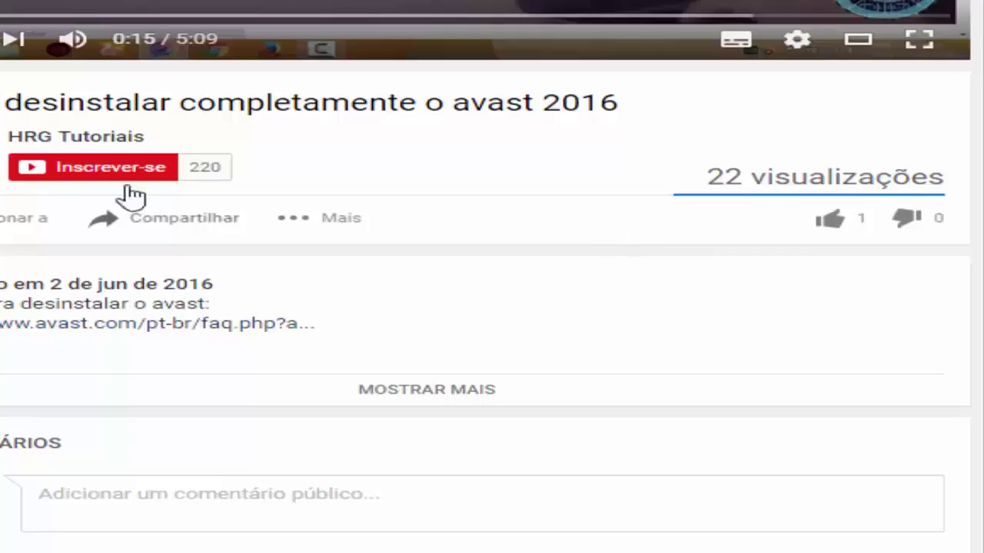
On YouTube, subscribe to the HRG Tutoriais channel and like its video about uninstalling Avast 2016
left_click(97, 174)
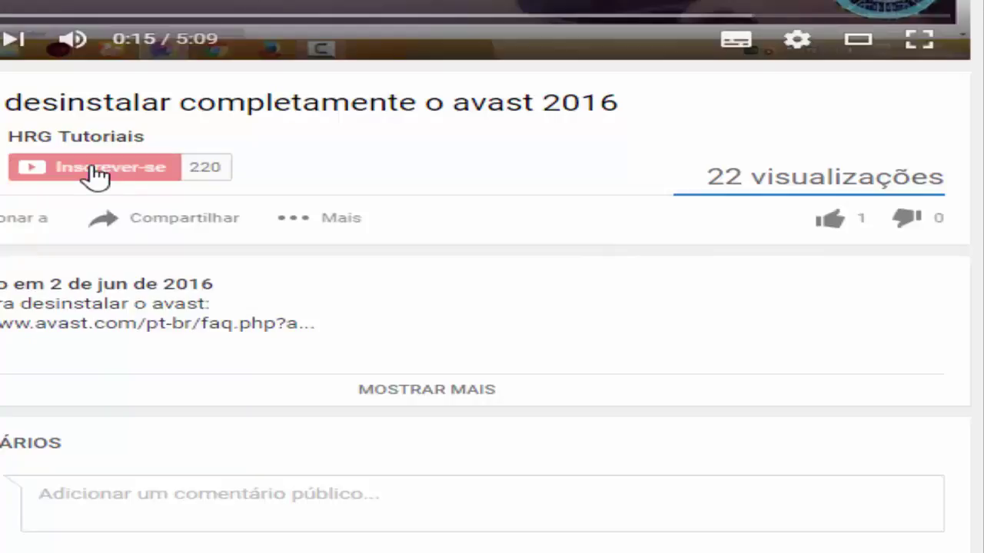
left_click(833, 221)
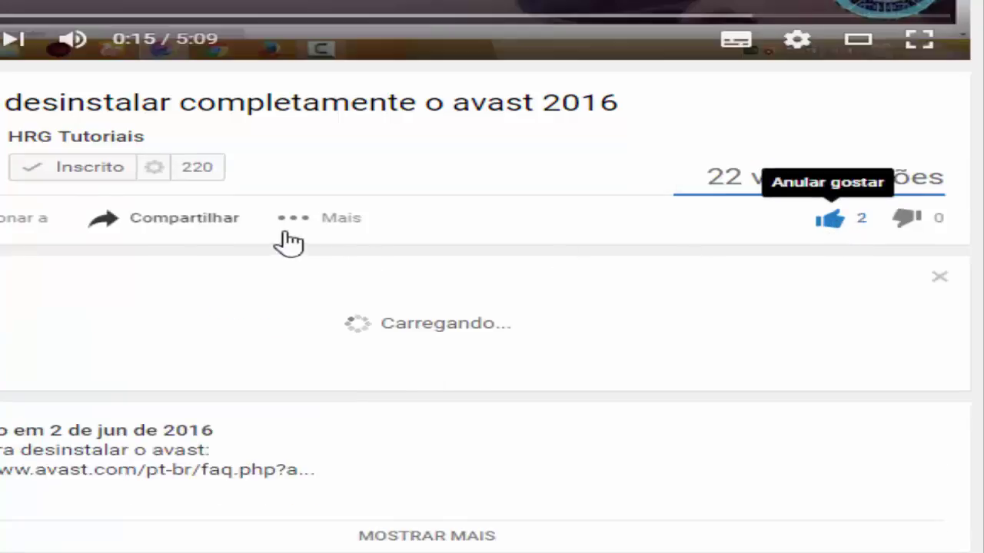
View the video's sharing options, close them, and look over the comment section
left_click(206, 223)
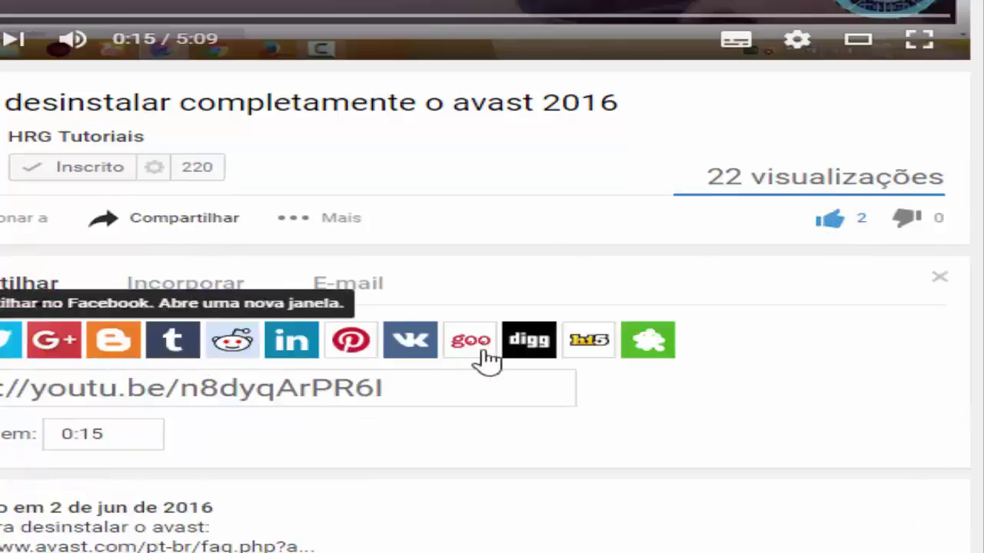
left_click(939, 276)
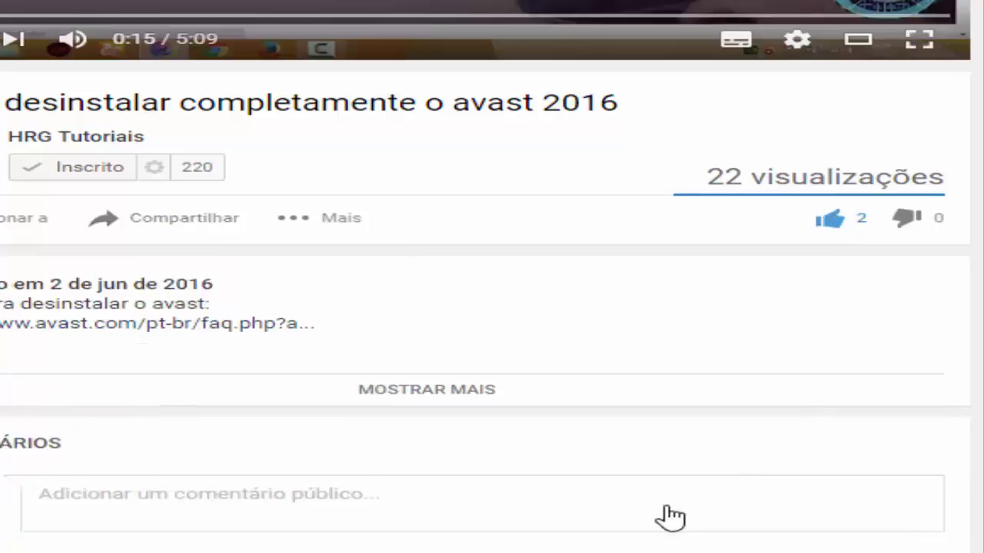
scroll(661, 503, "down", 2)
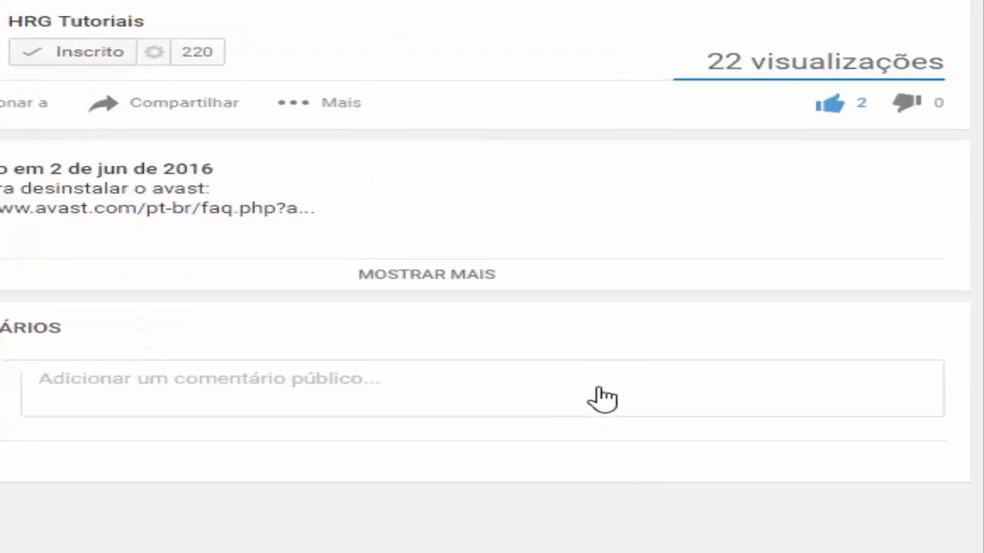
scroll(604, 397, "up", 2)
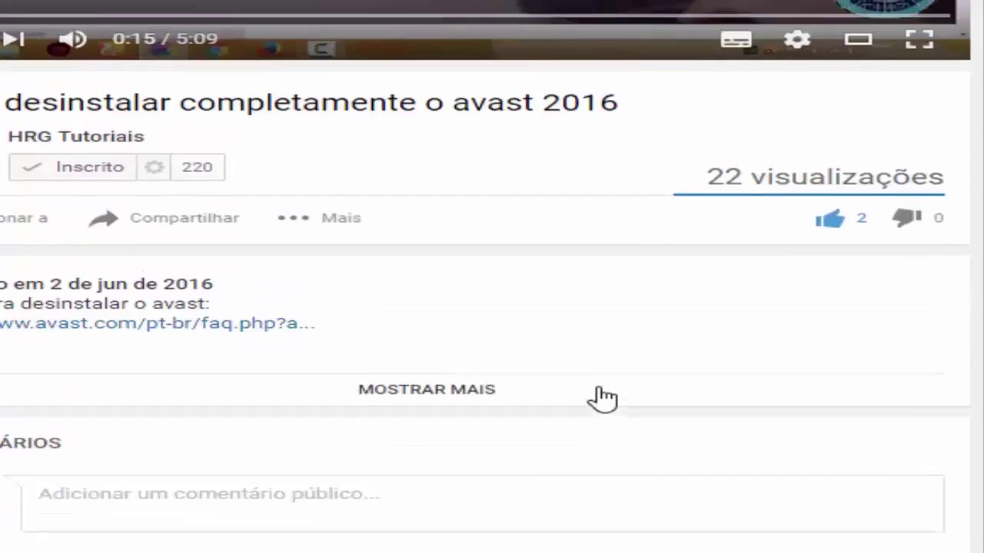